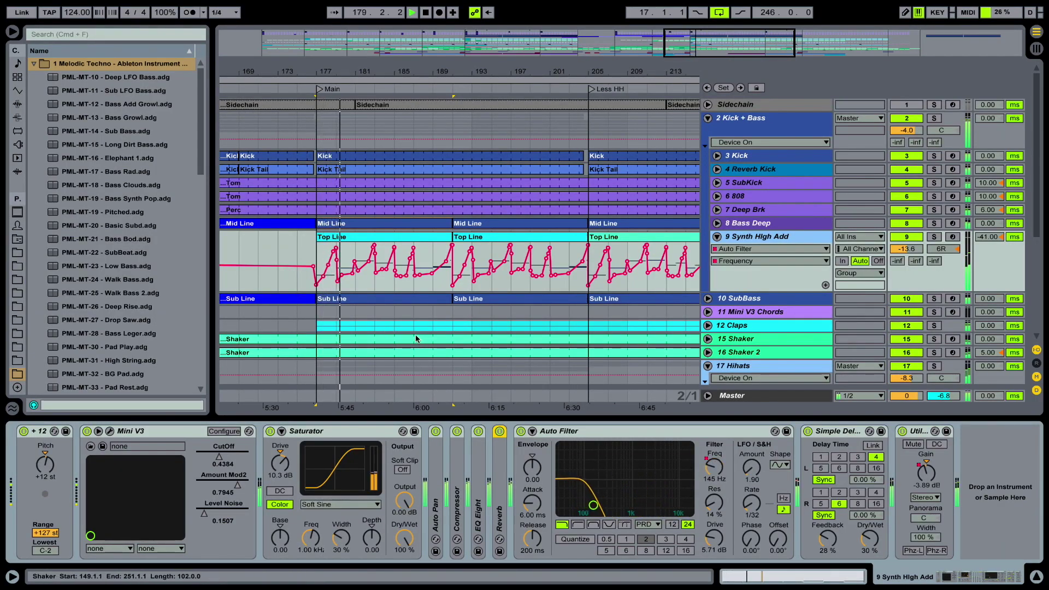
- Check the Mini V3 panel, fold Saturator, unfold Auto Pan, and leave Compressor collapsed
left_click(110, 431)
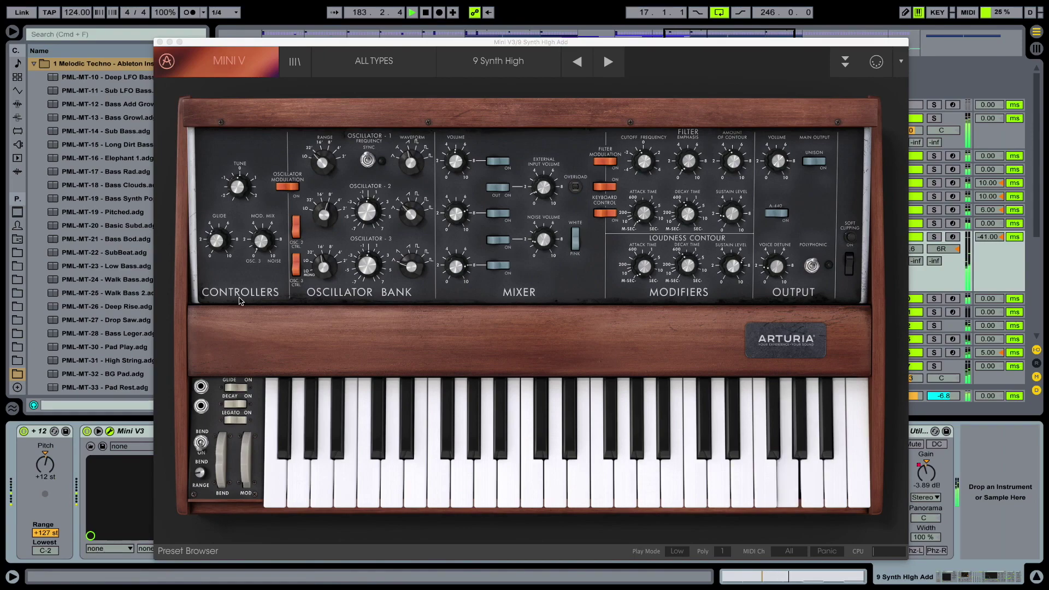
left_click(159, 42)
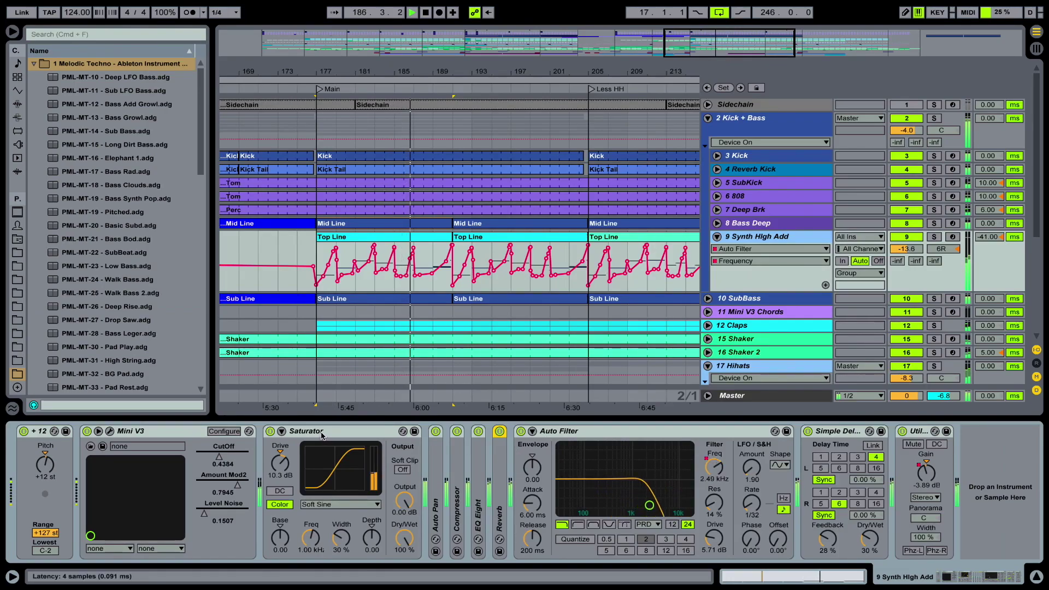
double_click(386, 431)
double_click(290, 473)
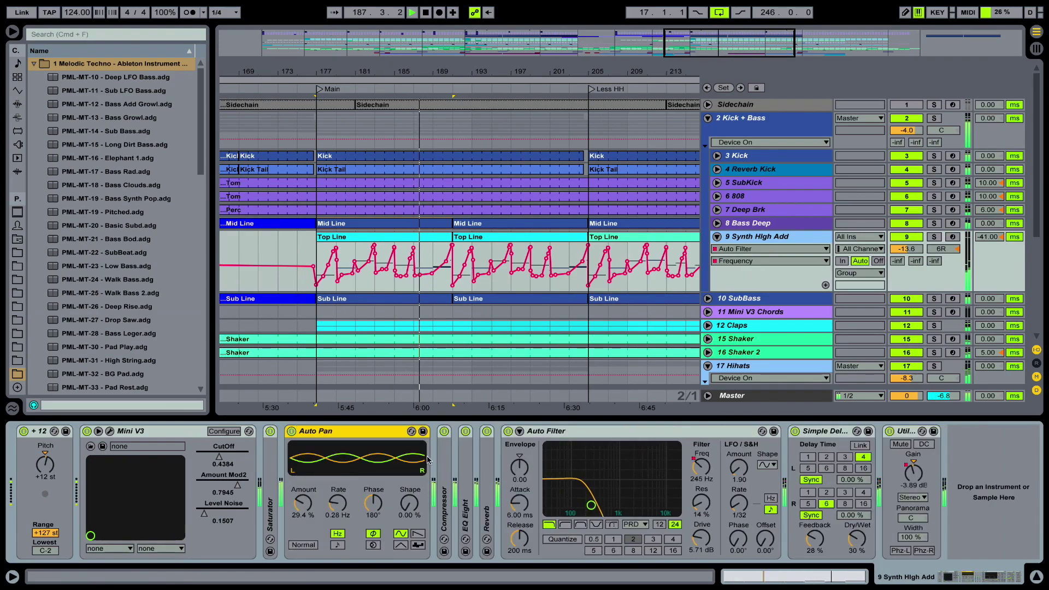
double_click(444, 458)
double_click(470, 431)
- Unfold Reverb, fold EQ Eight, stop playback, and recheck the Mini V3 panel
double_click(465, 469)
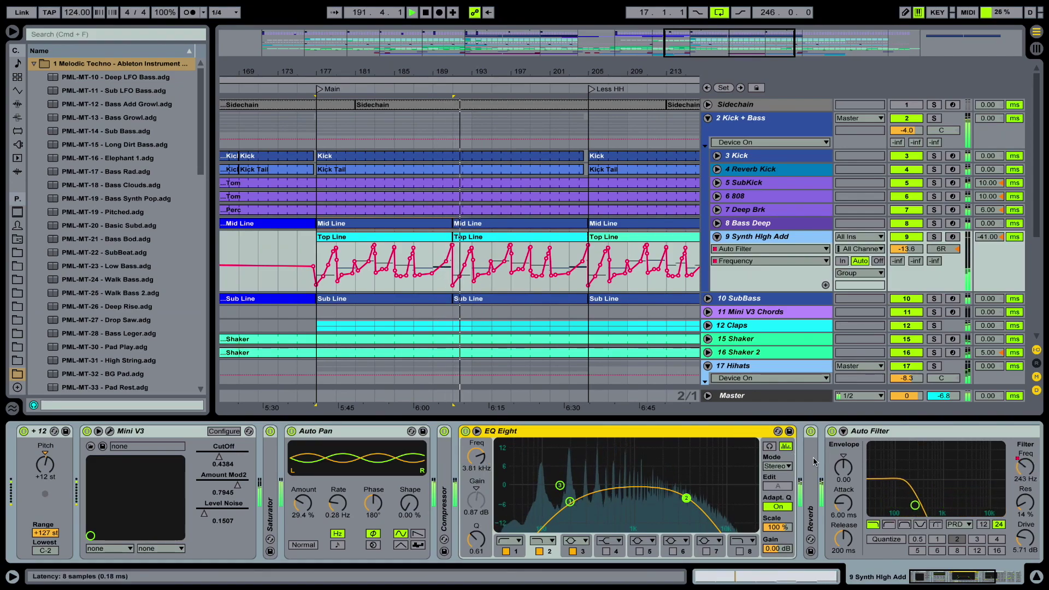
double_click(810, 492)
double_click(697, 431)
key("space")
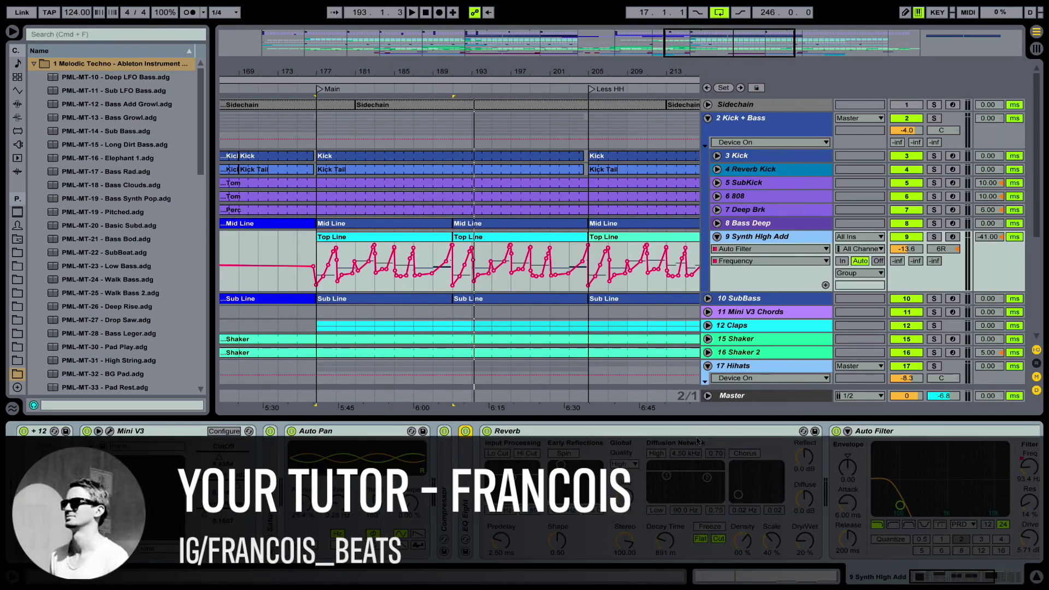
left_click(110, 431)
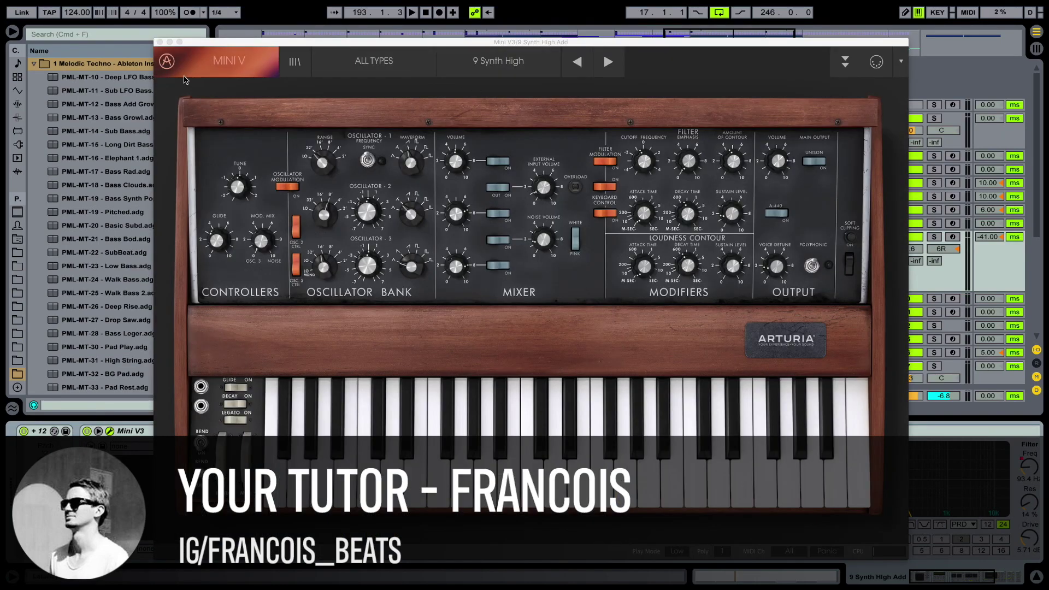
left_click(159, 42)
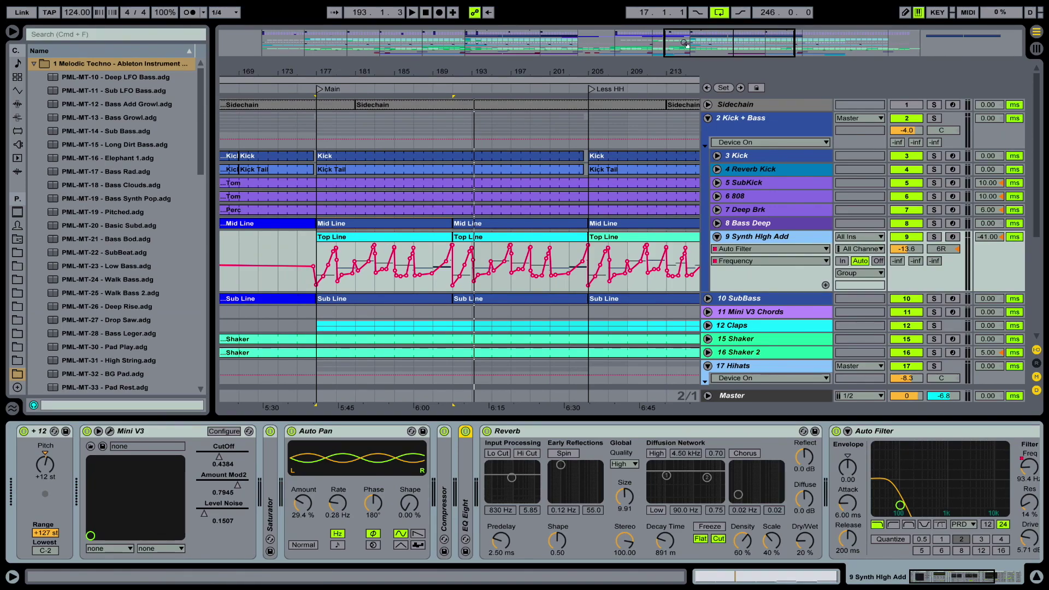
- Zoom out to the song's end and duplicate the 9 Synth High Add track
left_click_drag(655, 75, 545, 250)
left_click(545, 250)
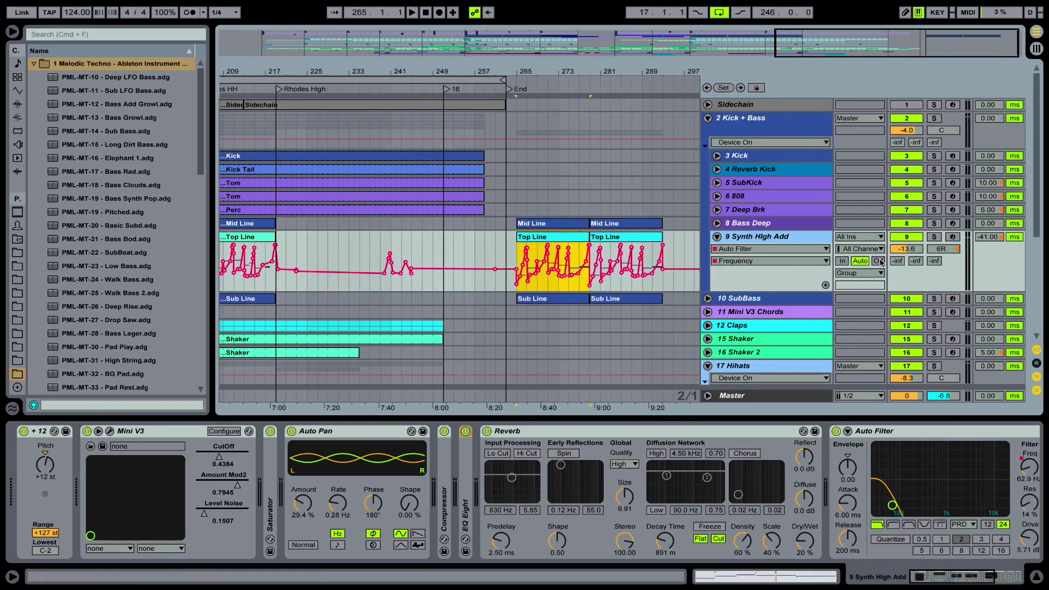
left_click(780, 238)
right_click(787, 240)
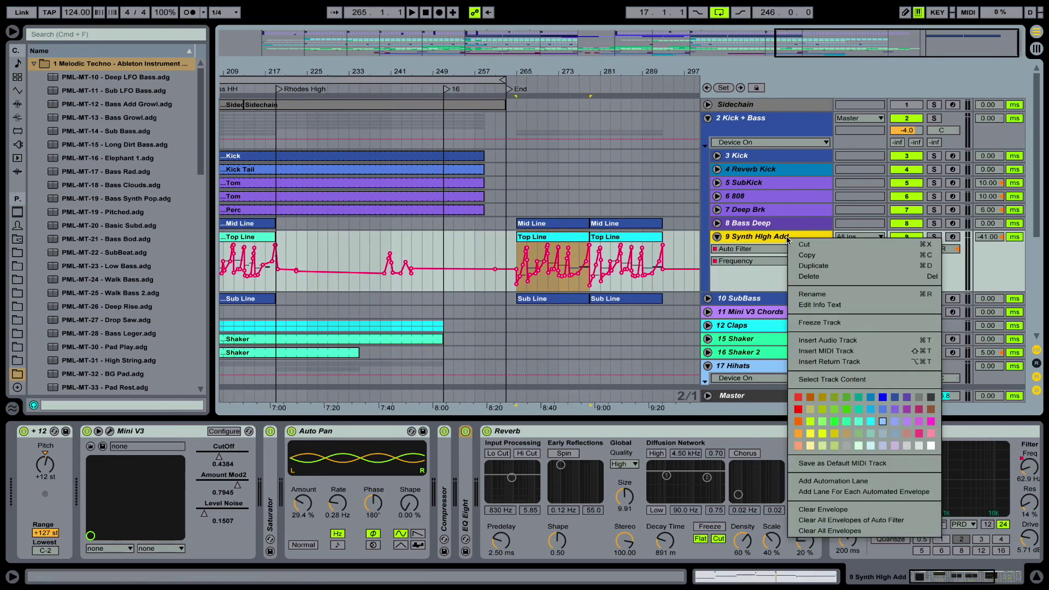
left_click(835, 266)
- Solo track 10 and play its Top Line clip, zoomed in on bars 245–277
left_click(934, 300)
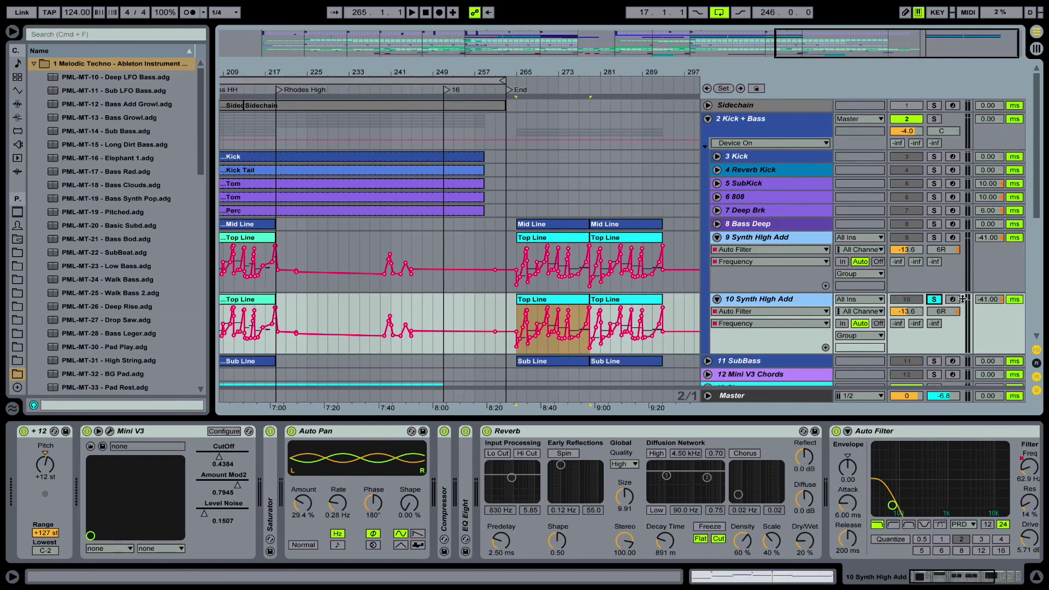
left_click(538, 301)
key("space")
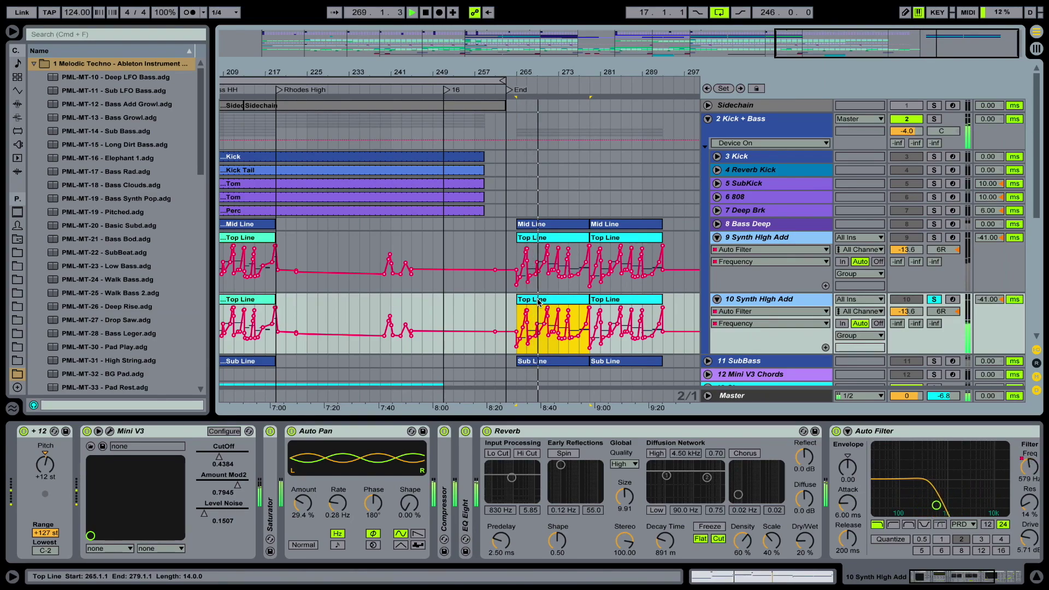
left_click_drag(526, 67, 526, 70)
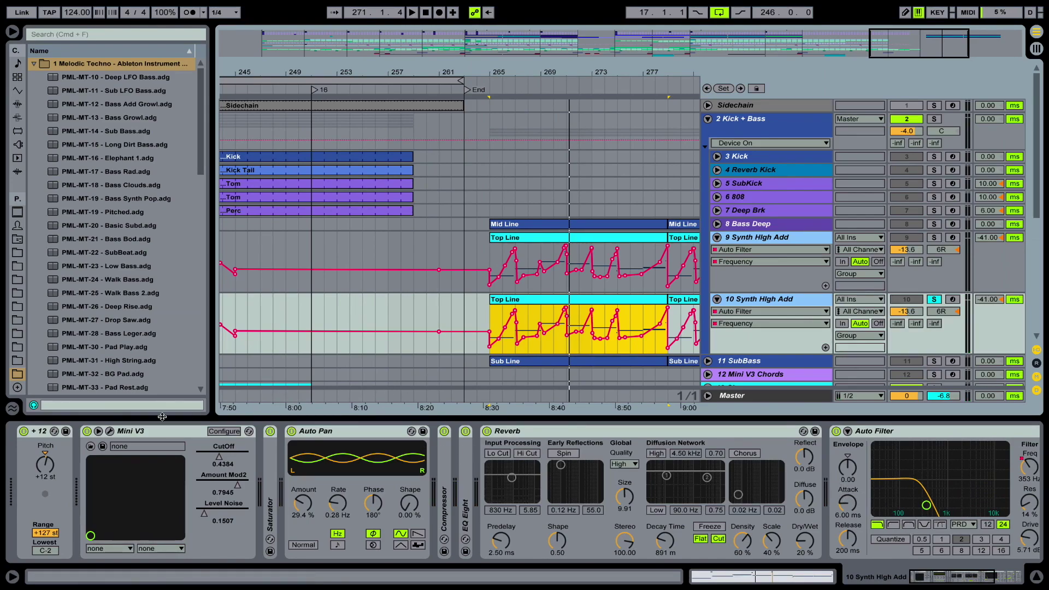
- Search 'Blank' in track 10's Mini V3 library, load the first Blank template, and close the window
left_click(110, 431)
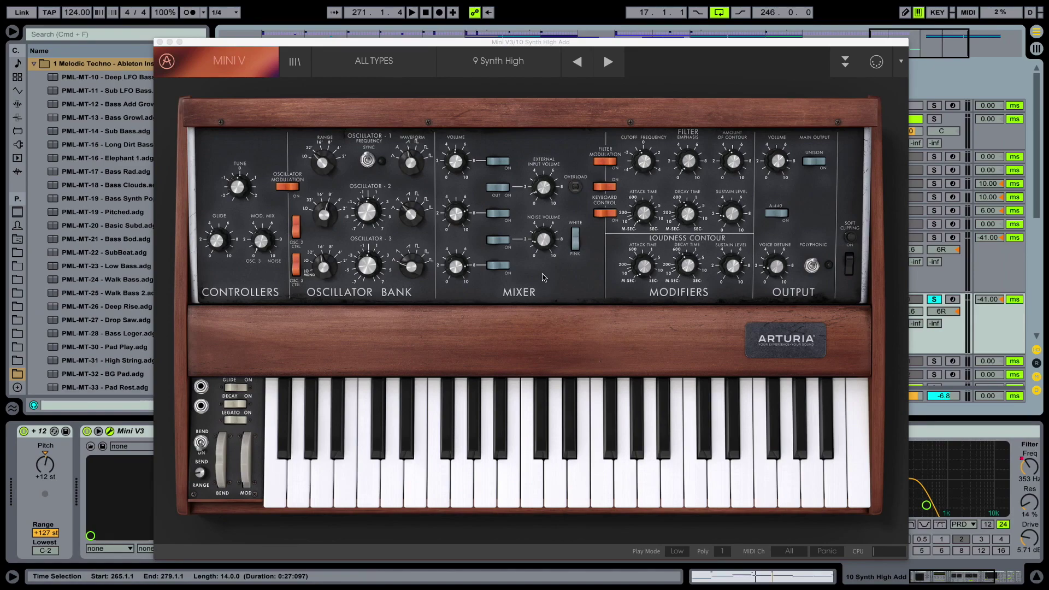
left_click(295, 64)
type("Blank")
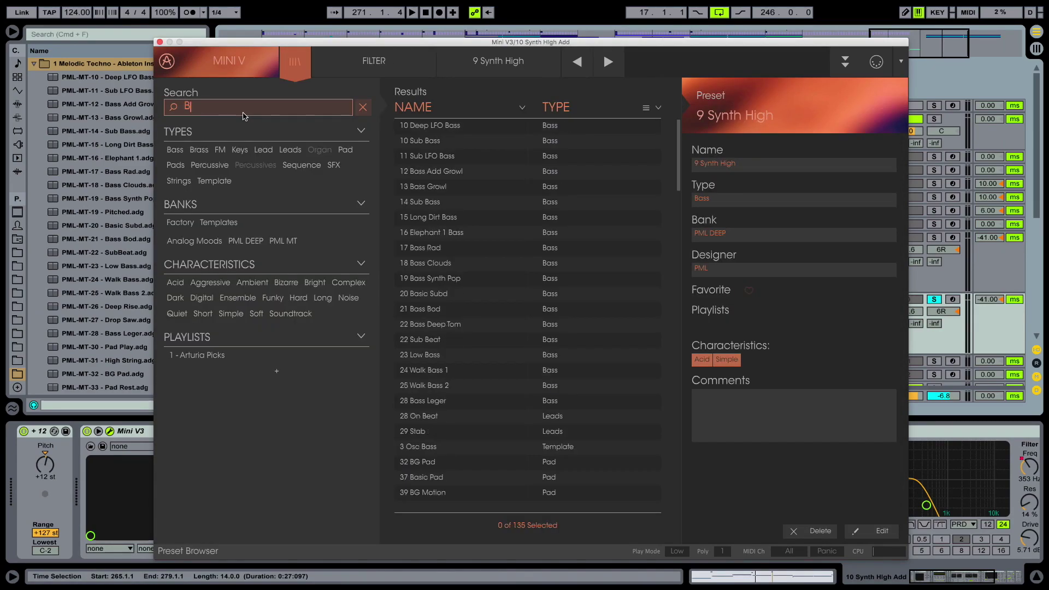
left_click(449, 129)
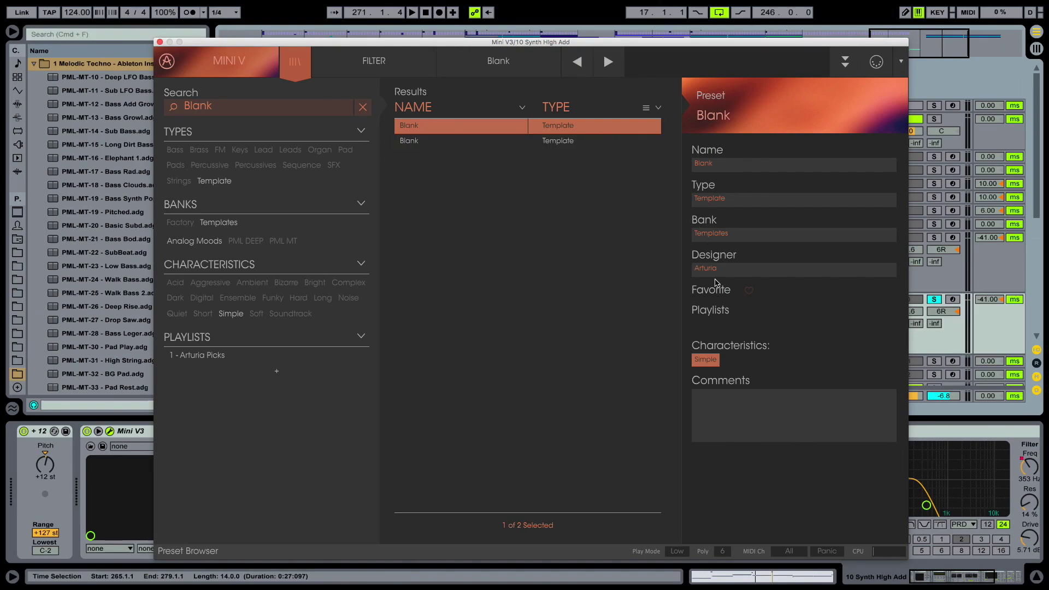
double_click(451, 130)
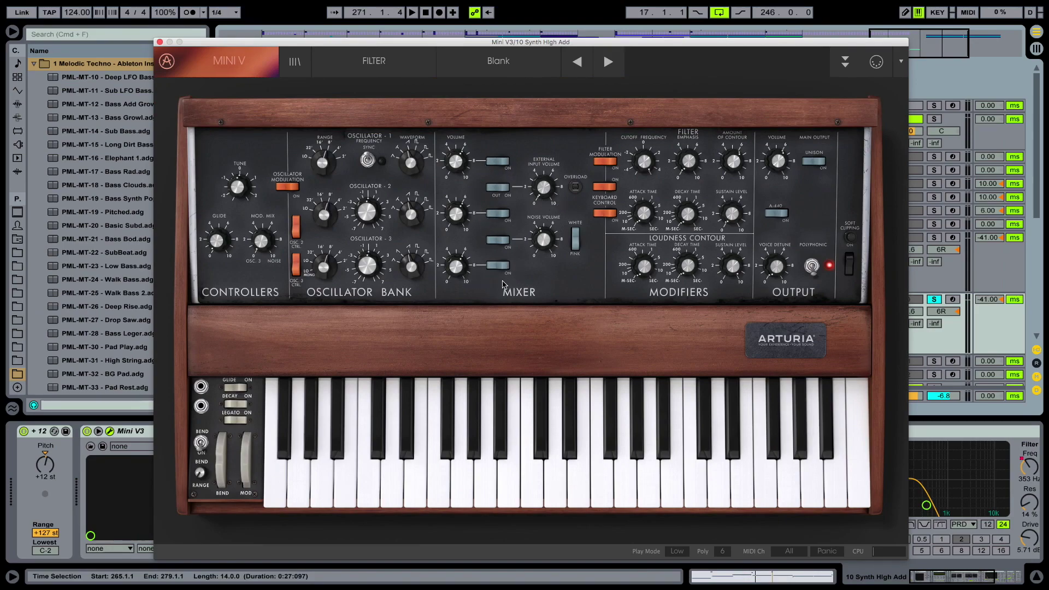
left_click(159, 42)
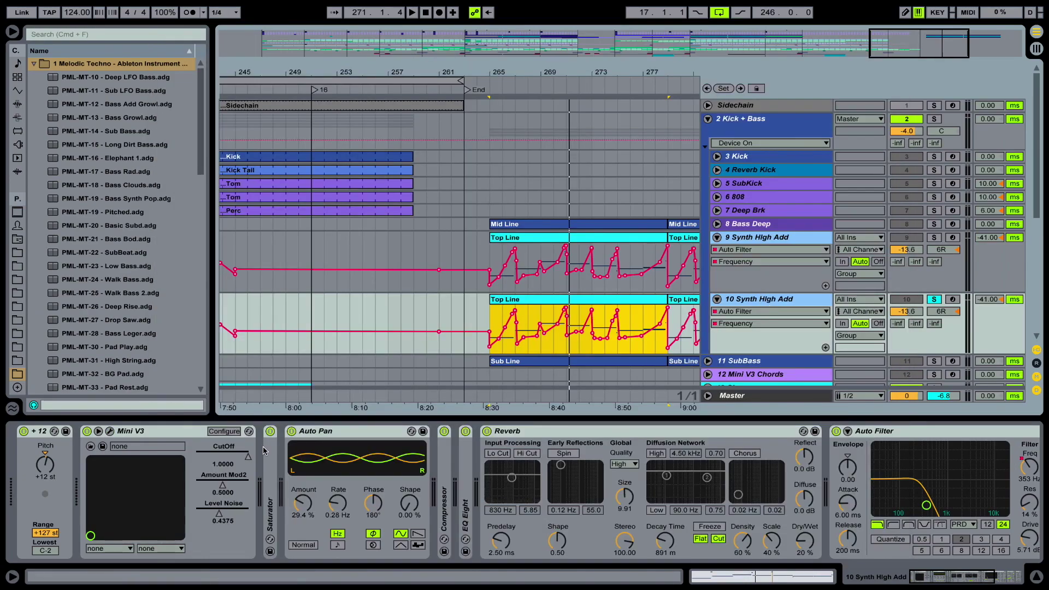
- Collapse track 10's Auto Pan, Reverb and Auto Filter devices
double_click(327, 431)
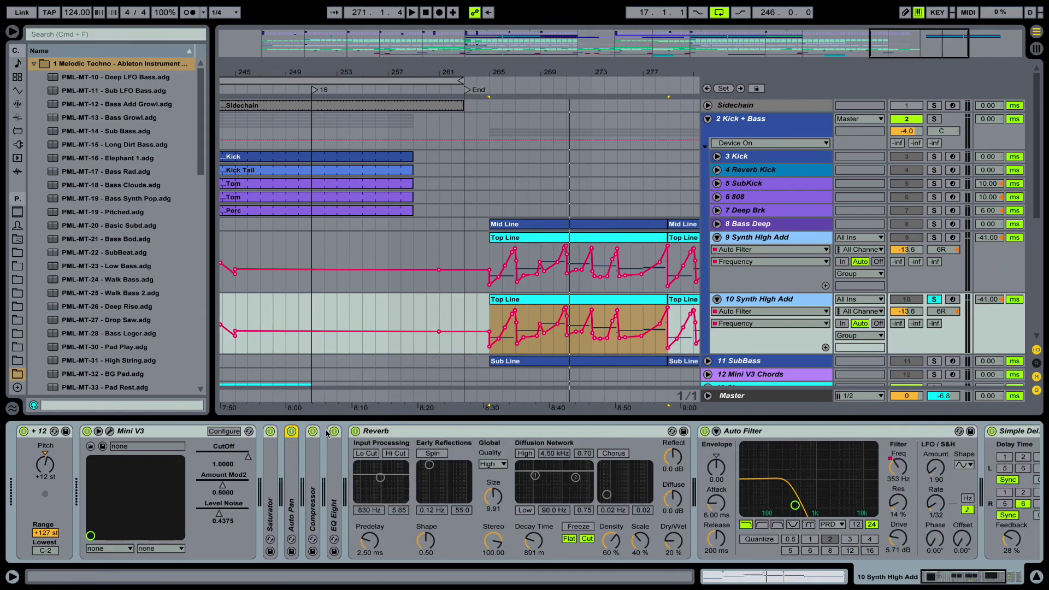
double_click(371, 432)
double_click(442, 434)
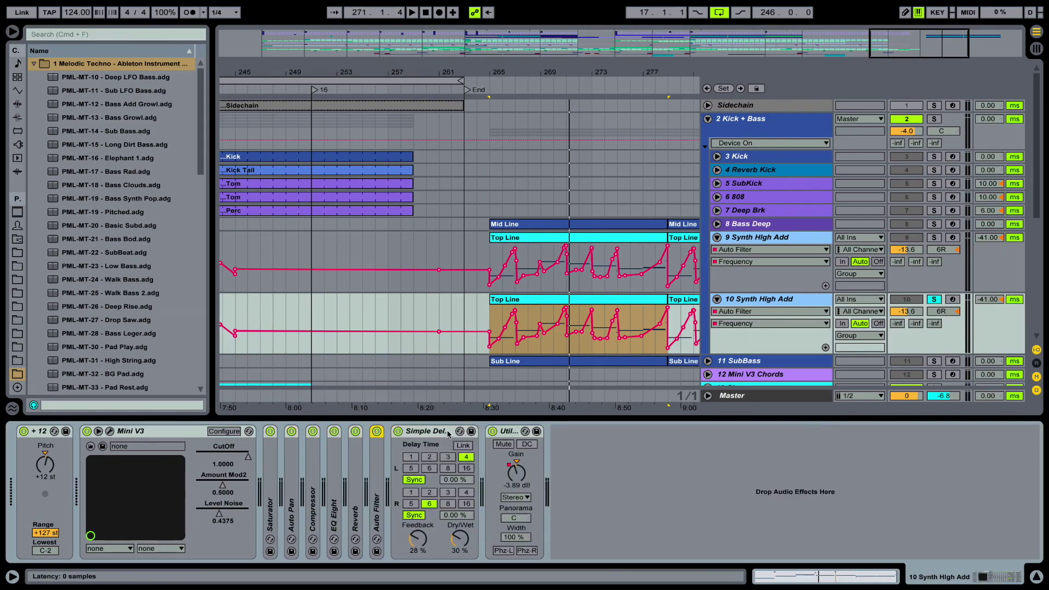
- Group Saturator through Utility into an Audio Effect Rack, then switch off Kick + Bass's Bass Device rack
left_click(507, 431)
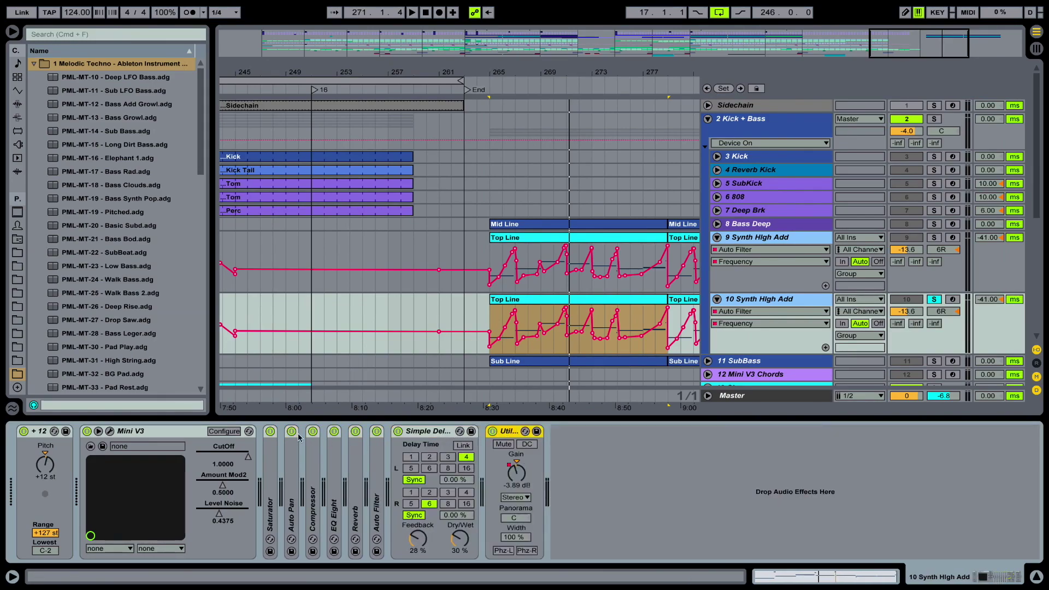
right_click(268, 453)
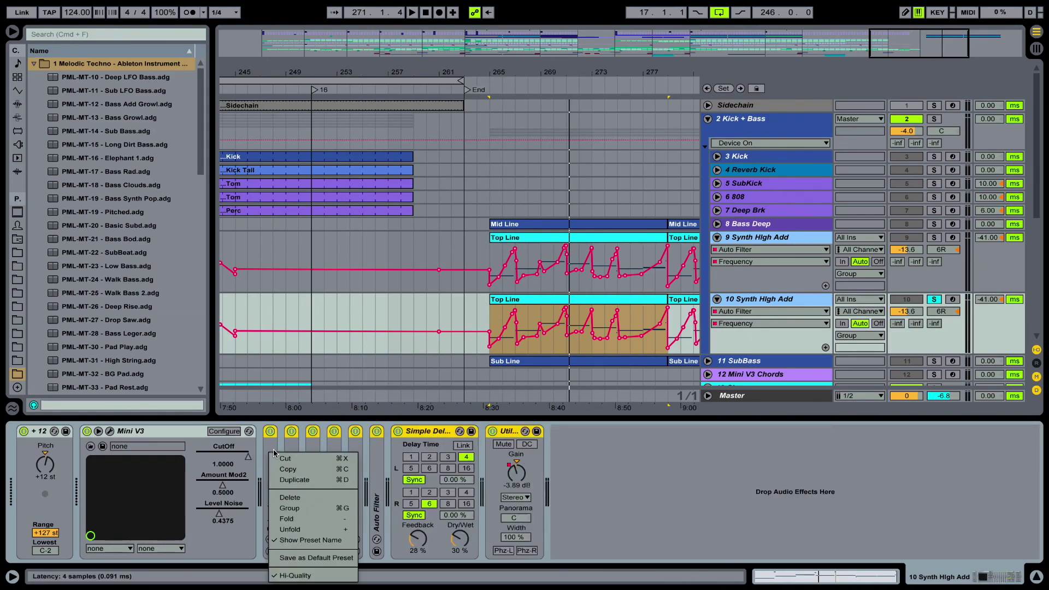
left_click(319, 507)
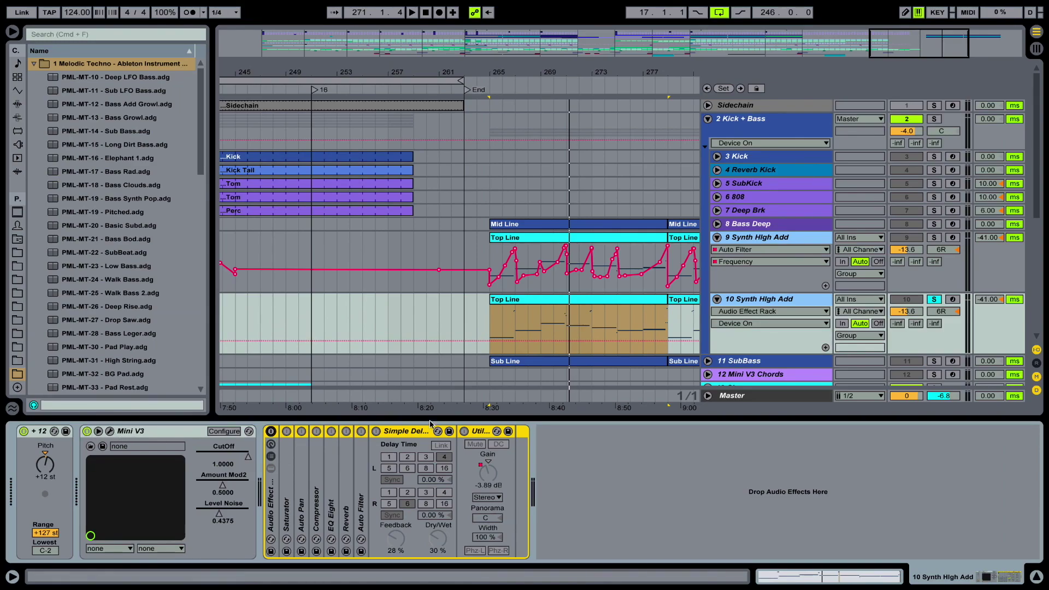
left_click(739, 126)
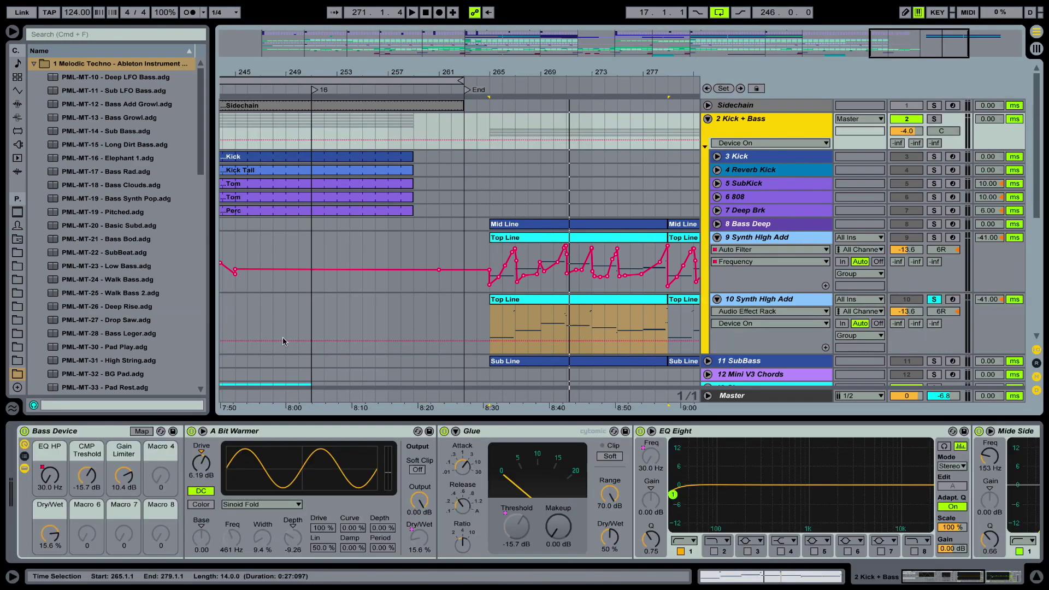
left_click(25, 432)
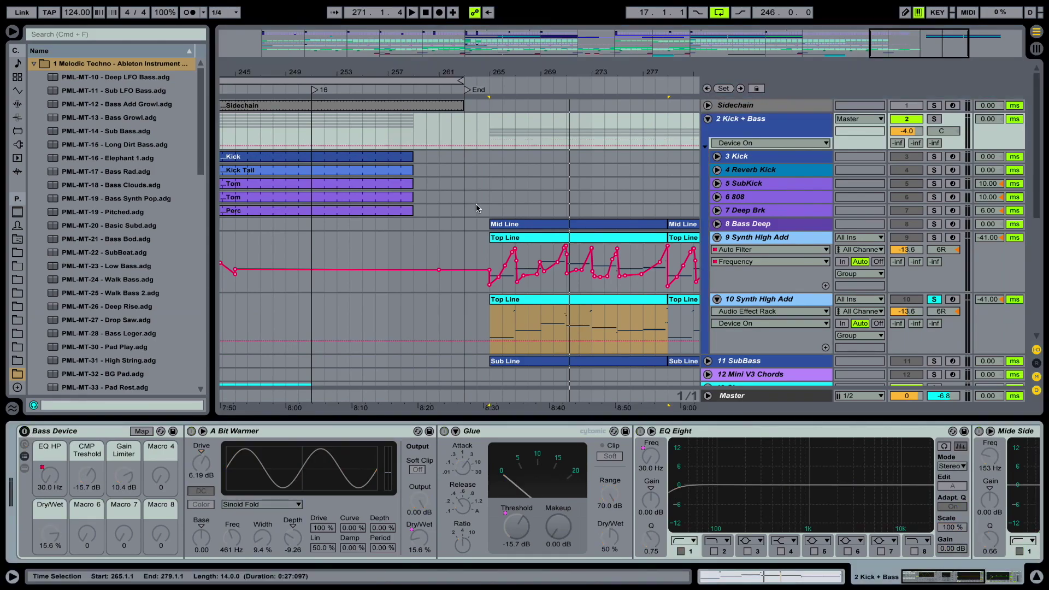
- View track 10's Top Line notes in the enlarged piano roll, then restore the full arrangement
left_click(1036, 577)
left_click(615, 298)
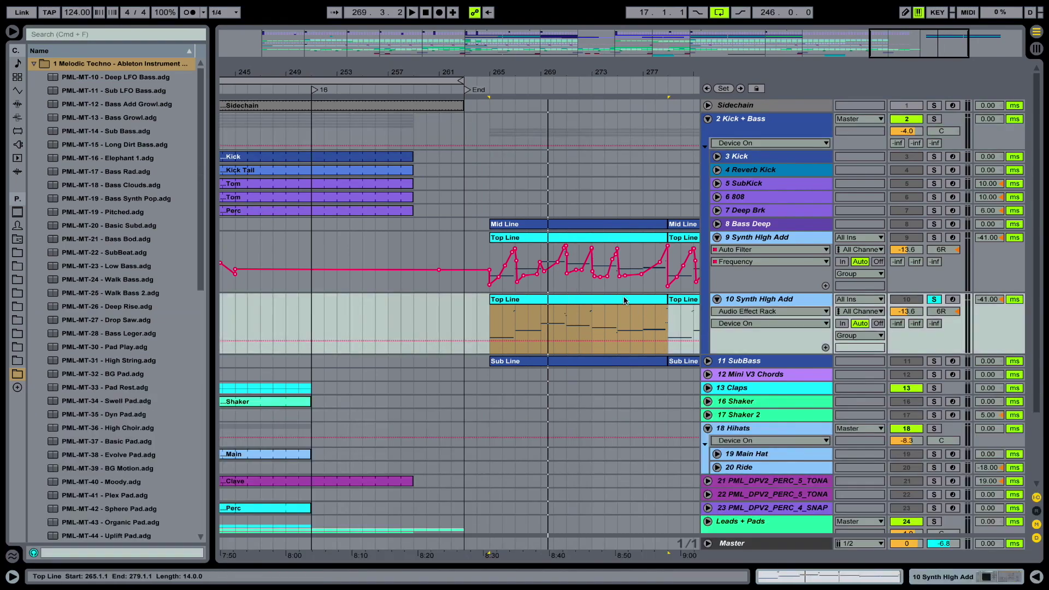
double_click(611, 299)
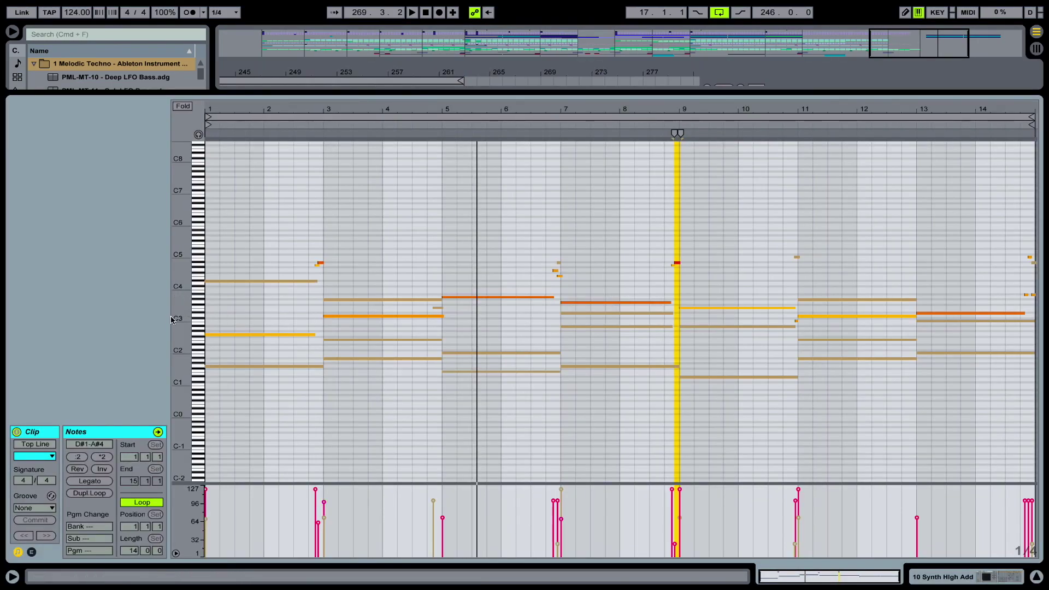
left_click_drag(198, 300, 211, 300)
left_click(235, 292)
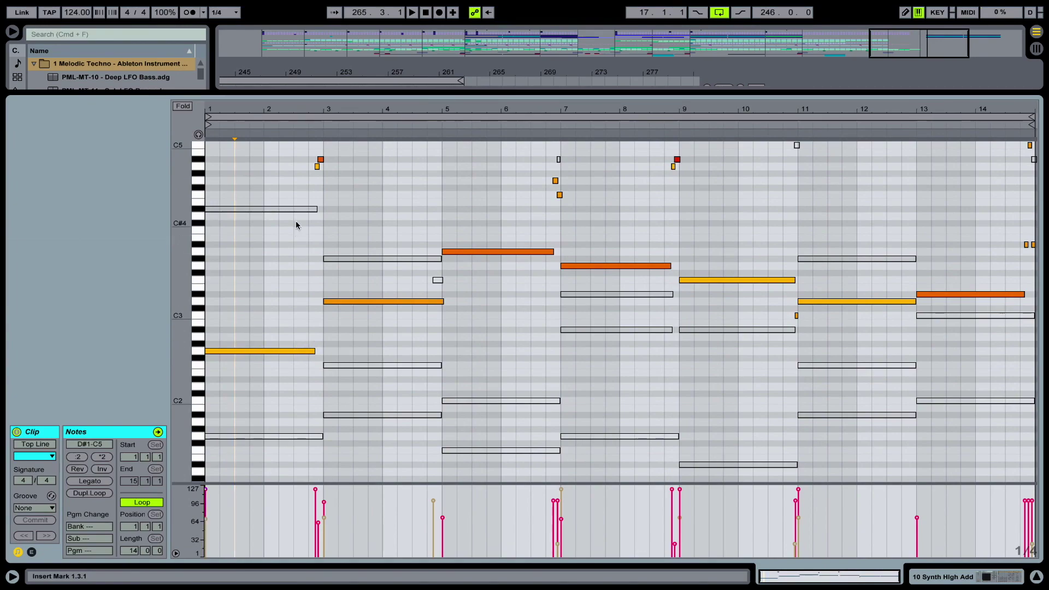
scroll(310, 169, "up", 10)
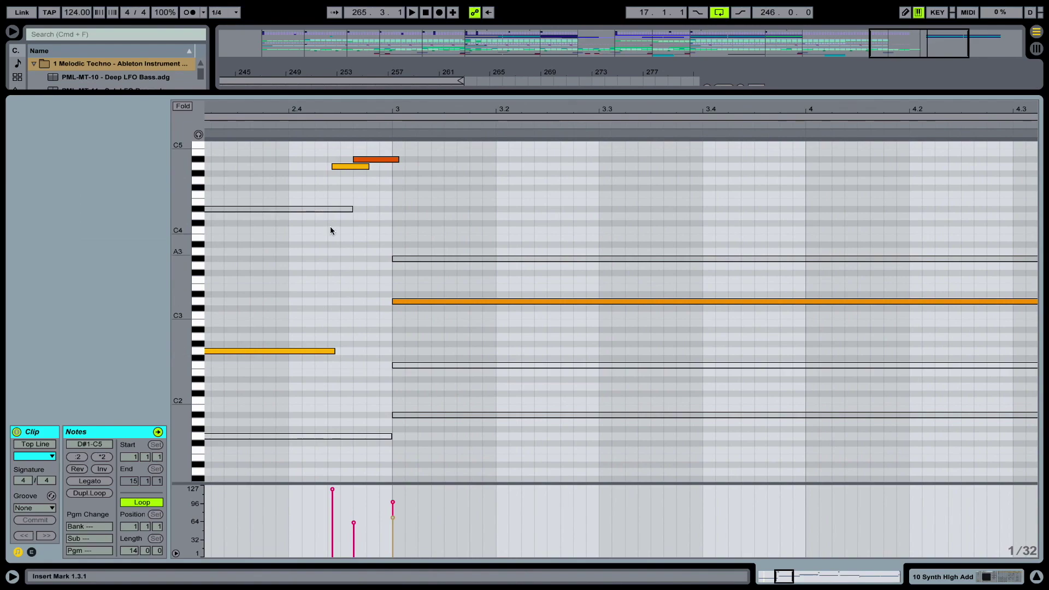
left_click_drag(483, 116, 483, 87)
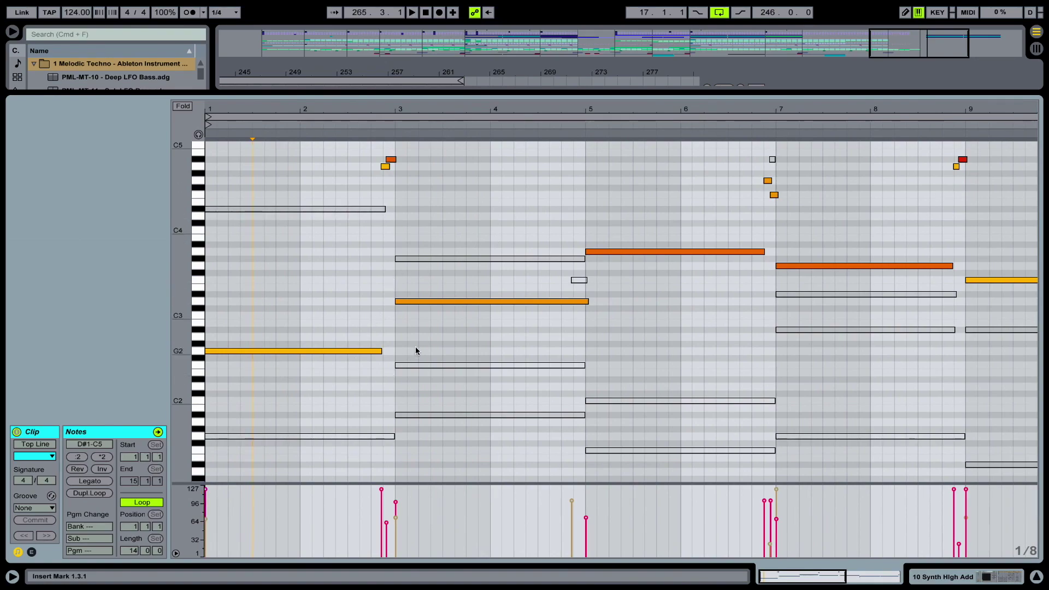
left_click(1036, 577)
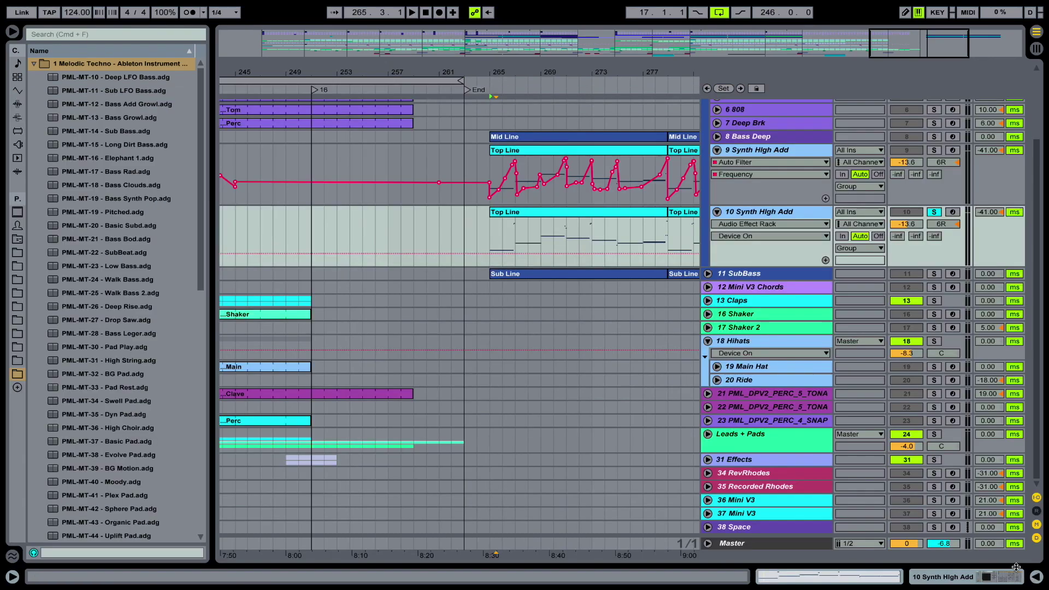
- Open track 10's Mini V3, switch Oscillator 1 on in the mixer, and start playback
double_click(760, 214)
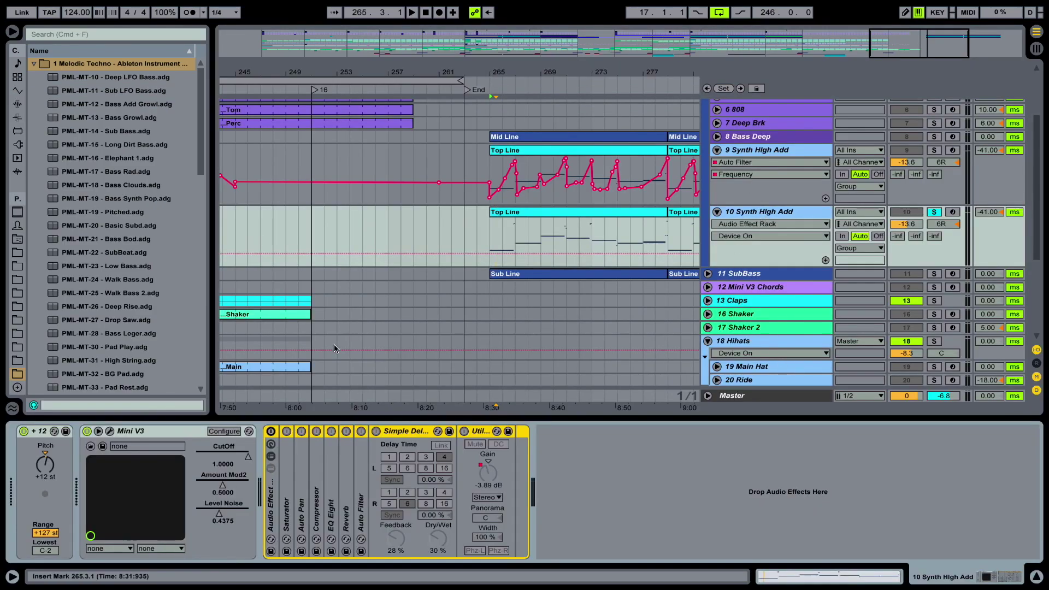
left_click(111, 431)
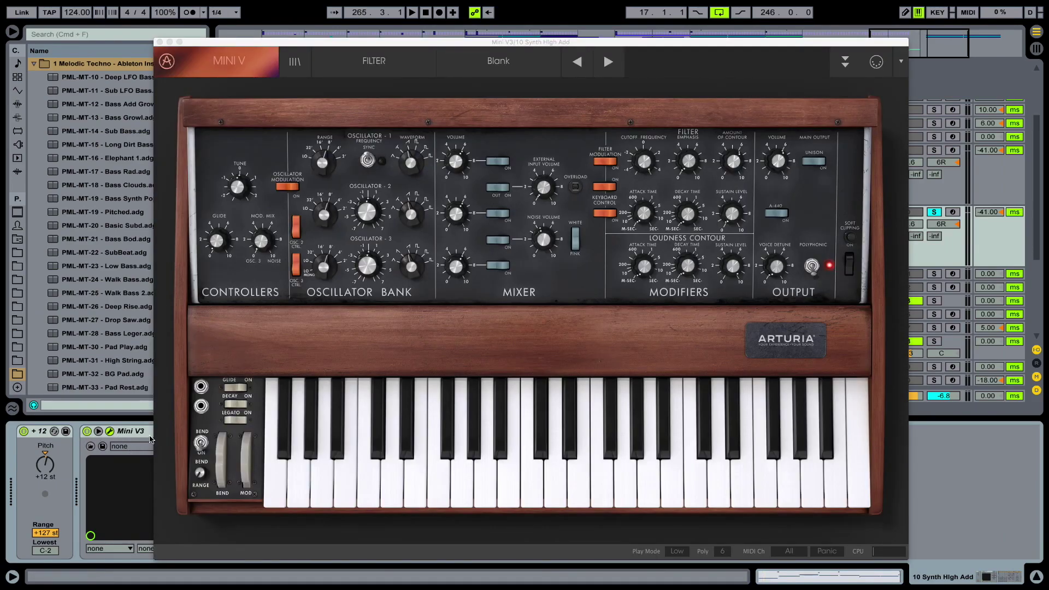
mouse_move(337, 164)
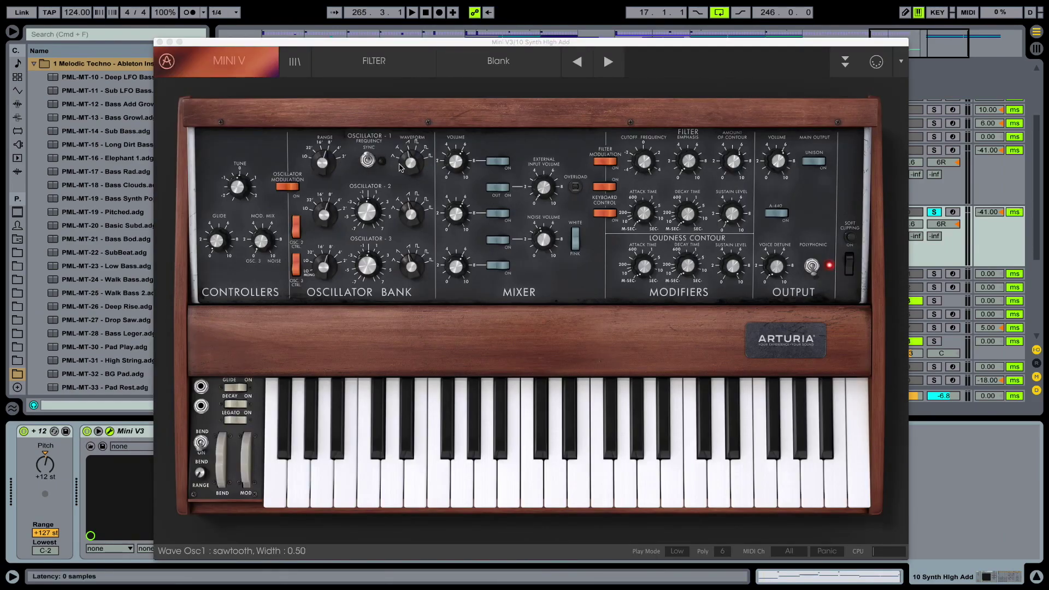
left_click(411, 165)
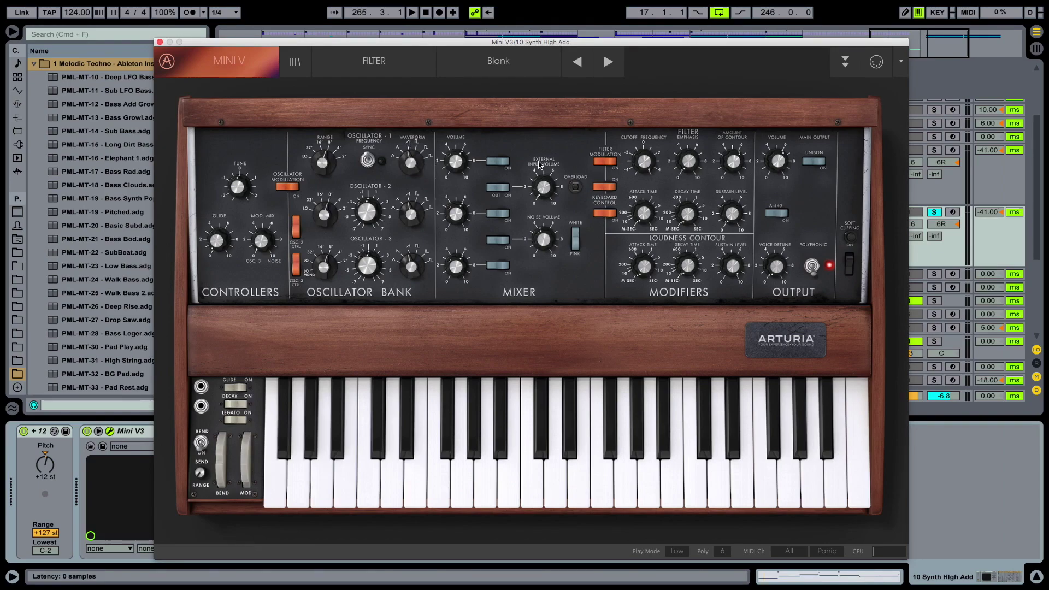
left_click(502, 164)
key("space")
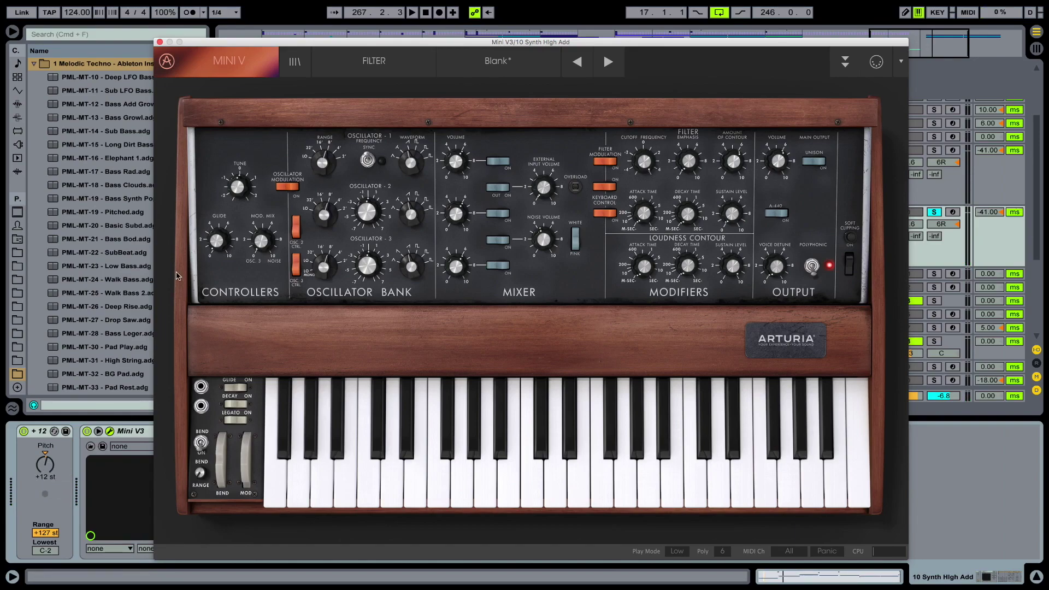
- Inspect the Top Line clip's notes, then reopen track 10's Mini V3 panel
left_click(159, 42)
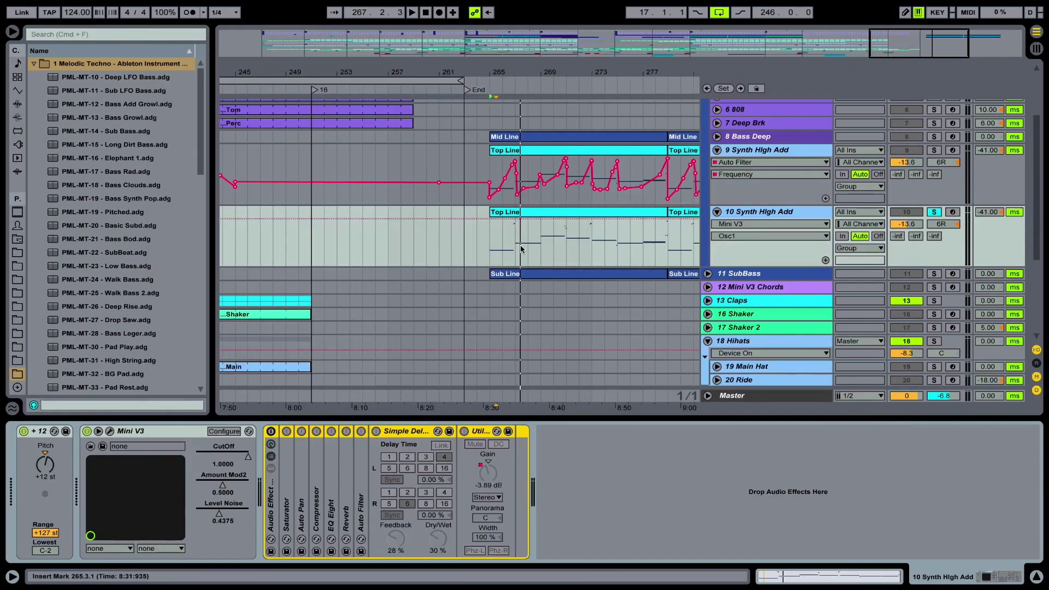
left_click(545, 208)
double_click(545, 210)
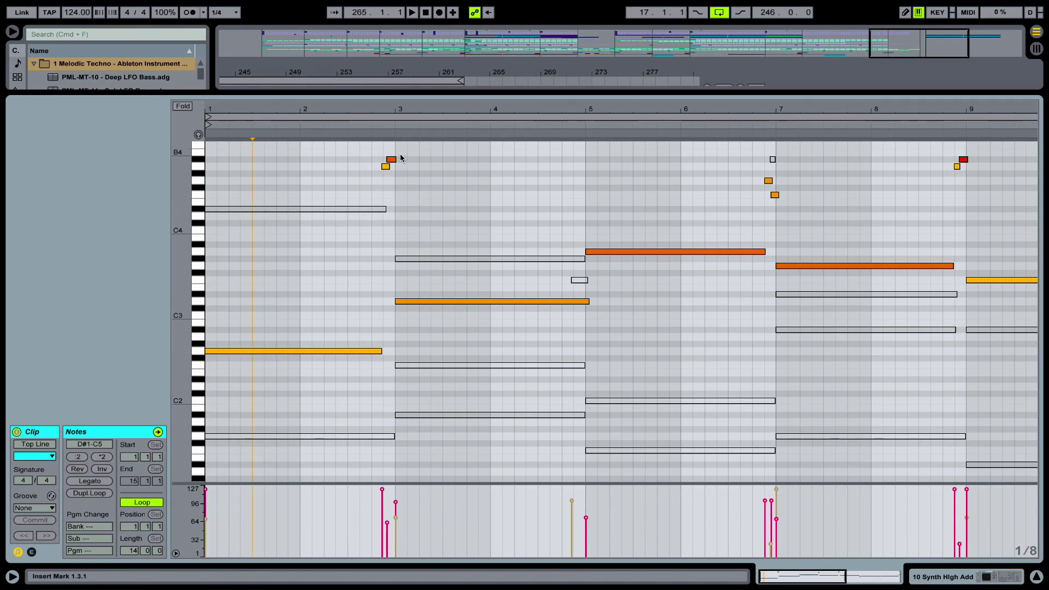
left_click(939, 577)
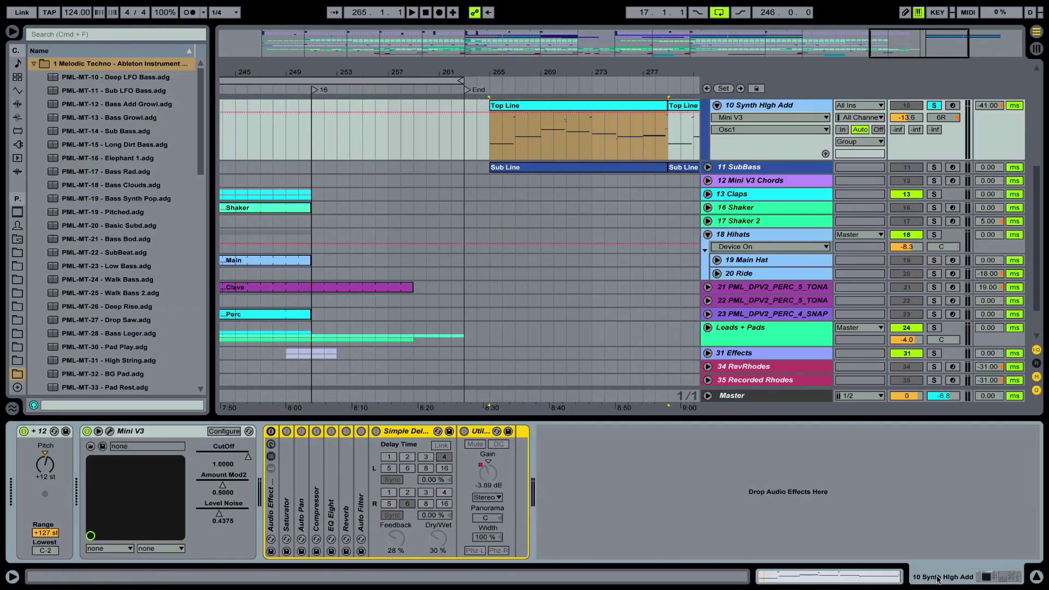
left_click(110, 432)
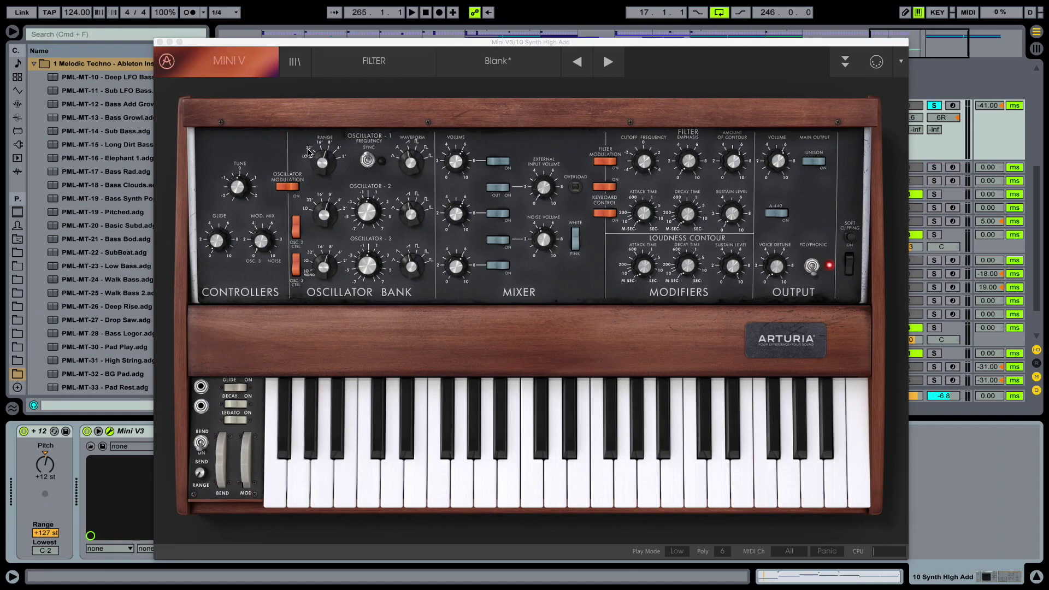
- Turn Oscillator 1's range down through 16' to 32' and play the lead to hear it
left_click_drag(318, 160, 323, 171)
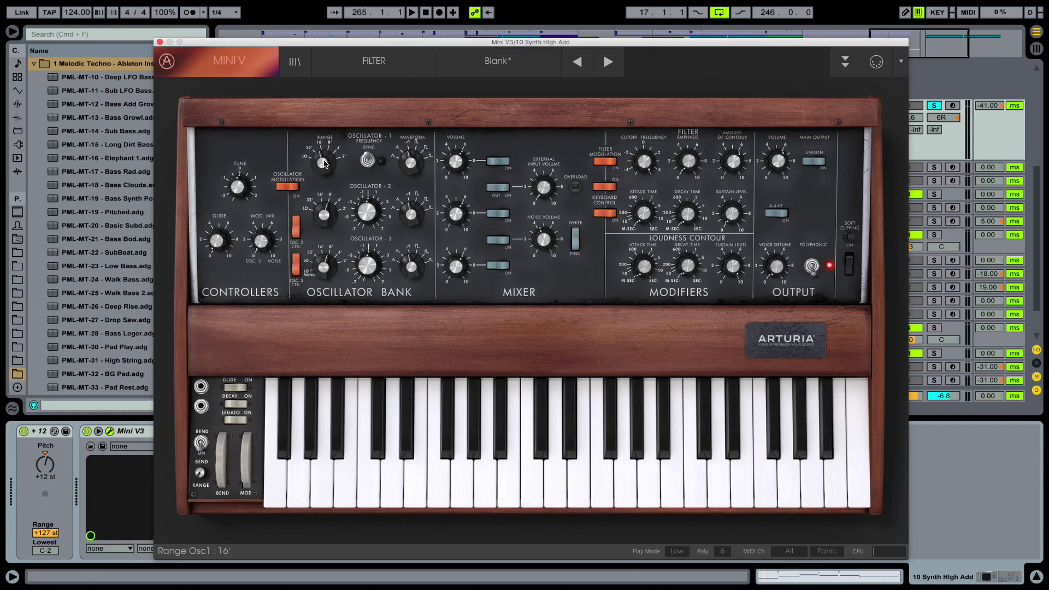
left_click_drag(324, 163, 328, 175)
key("space")
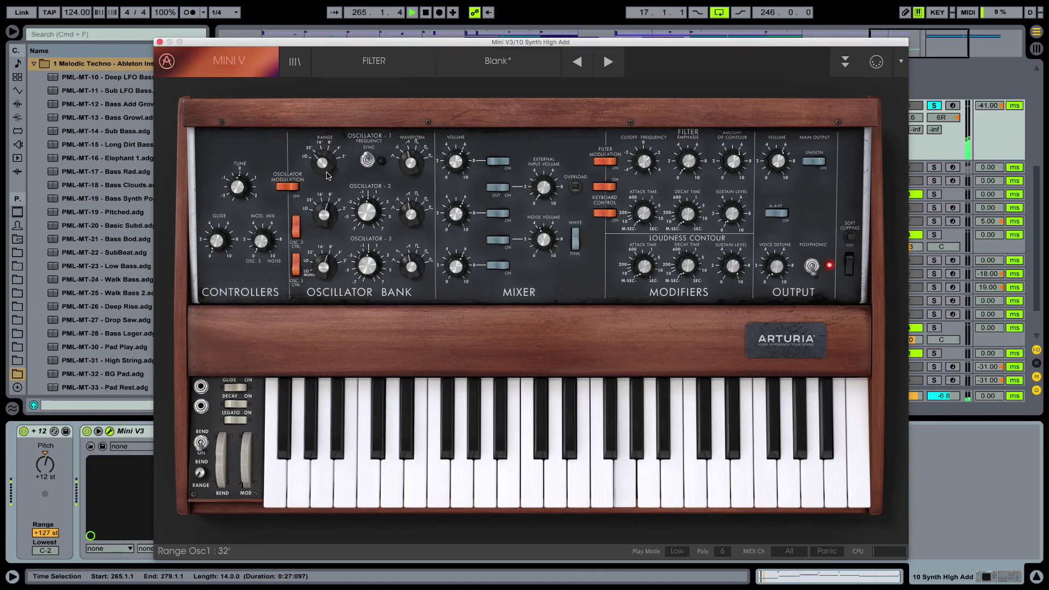
key("space")
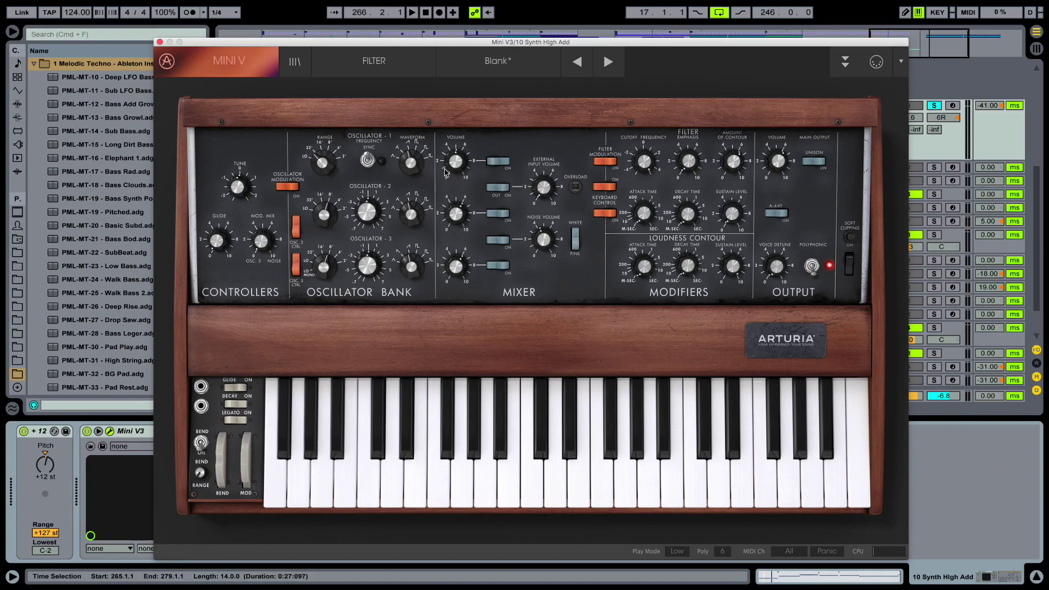
key("space")
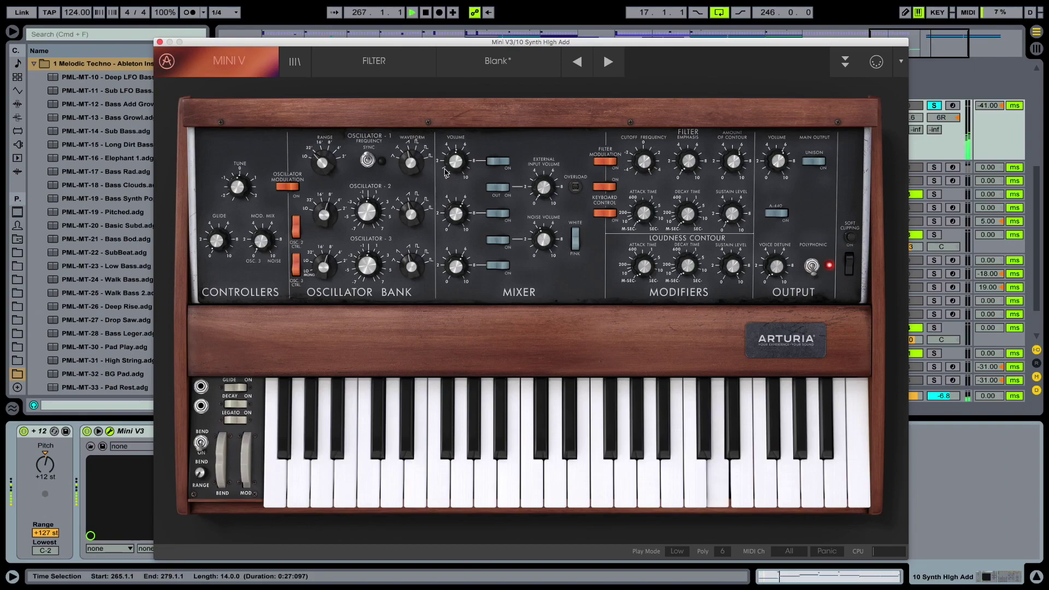
- Set Mini V3's glide to 3.20, audition it, and switch Polyphonic mode off
key("space")
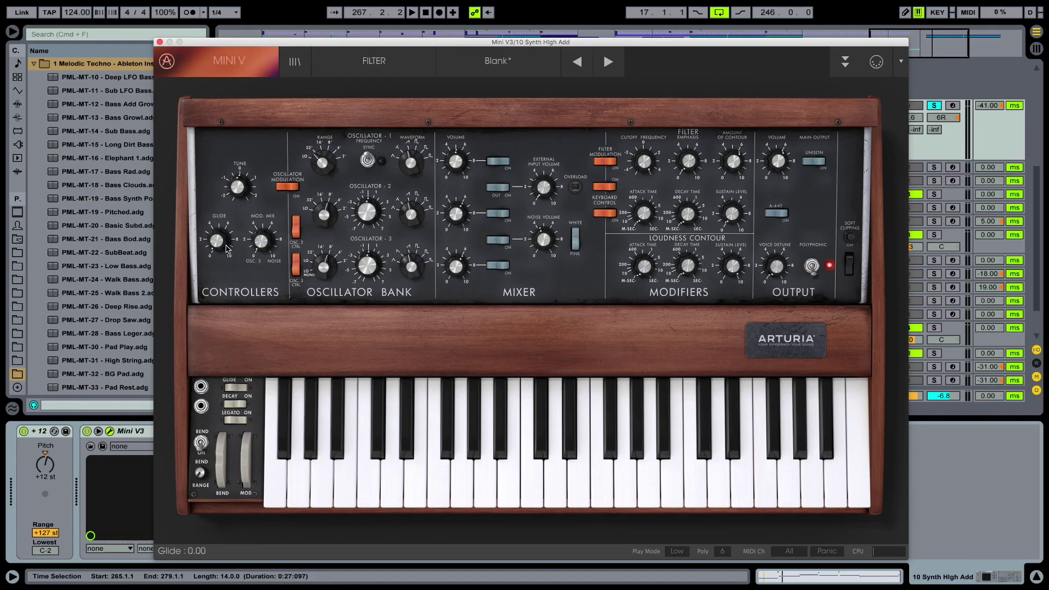
left_click_drag(223, 248, 227, 205)
left_click_drag(215, 256, 223, 248)
key("space")
key("space")
left_click(813, 266)
key("space")
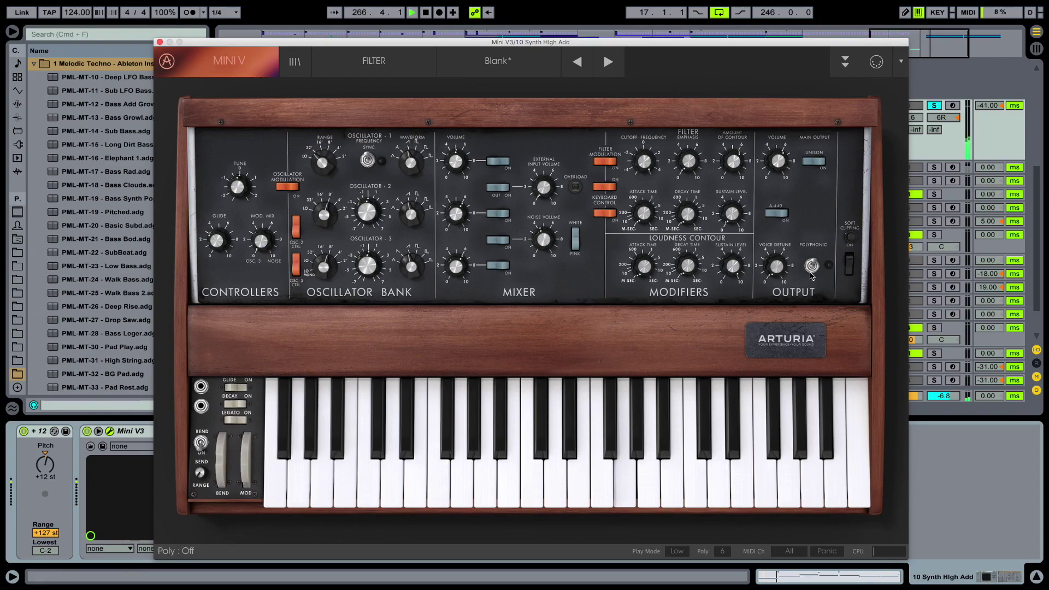
- Switch Oscillator 2 on with a saw-triangular wave at a 5.71 dB level
key("space")
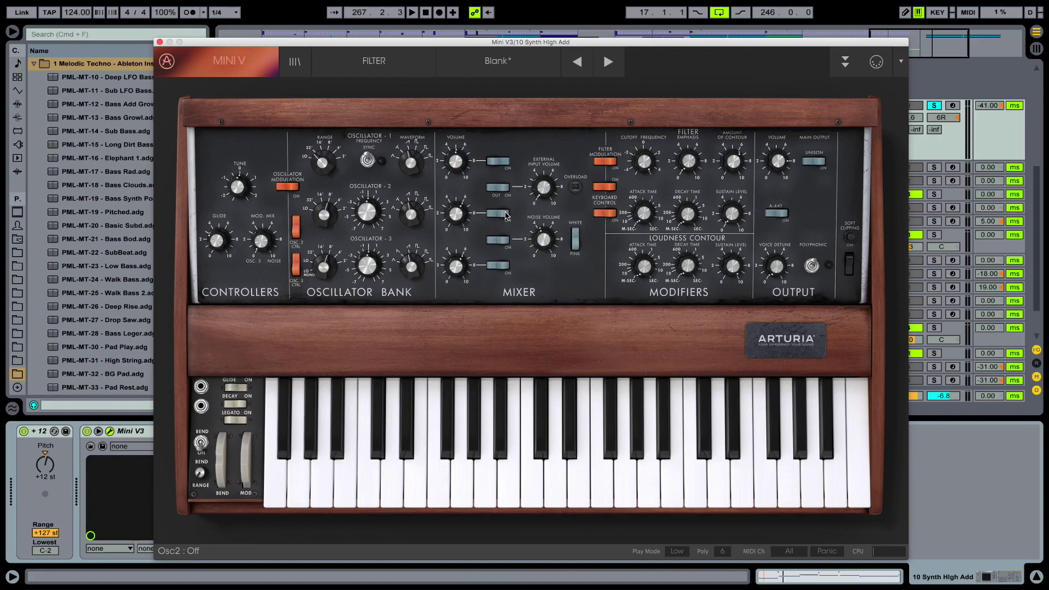
left_click(498, 213)
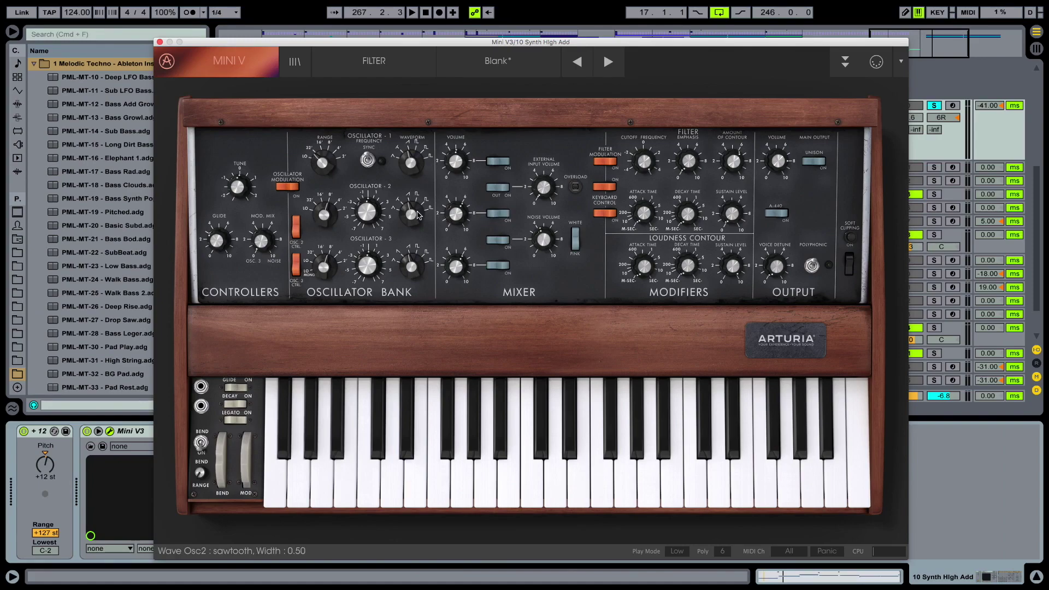
left_click_drag(418, 215, 415, 219)
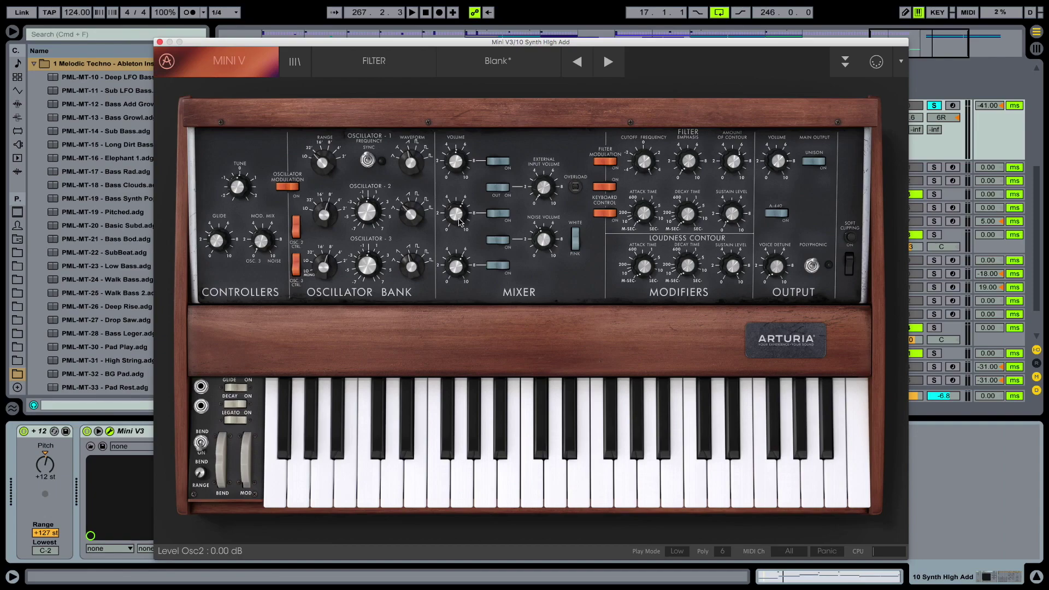
left_click_drag(460, 222, 475, 205)
- Add oscillator 3 at 7.71 dB with a triangular waveform and play the lead
key("space")
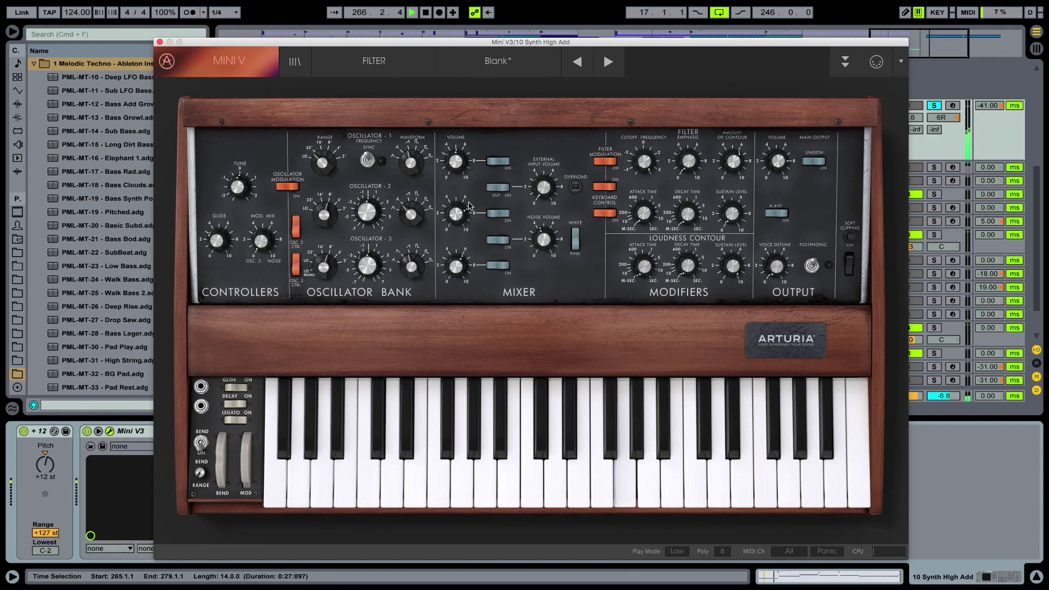
key("space")
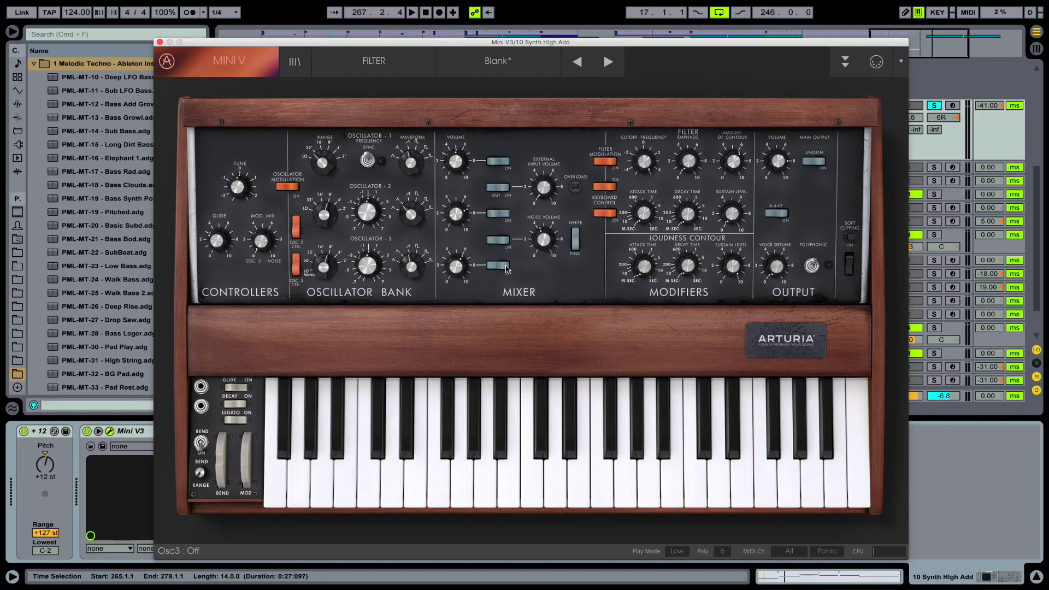
left_click_drag(463, 274, 468, 249)
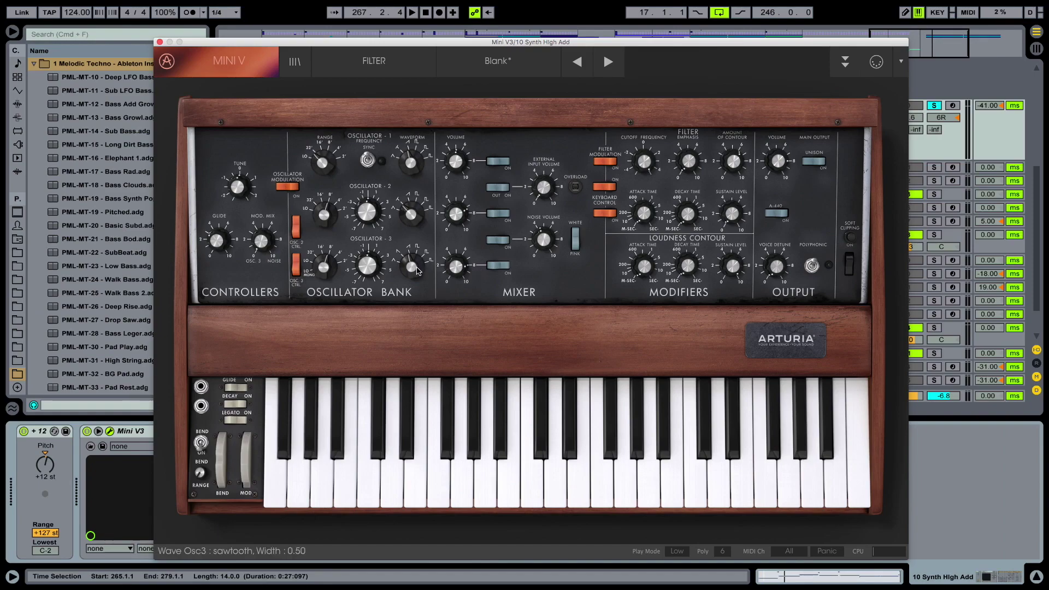
left_click_drag(413, 269, 416, 289)
left_click_drag(413, 267, 412, 271)
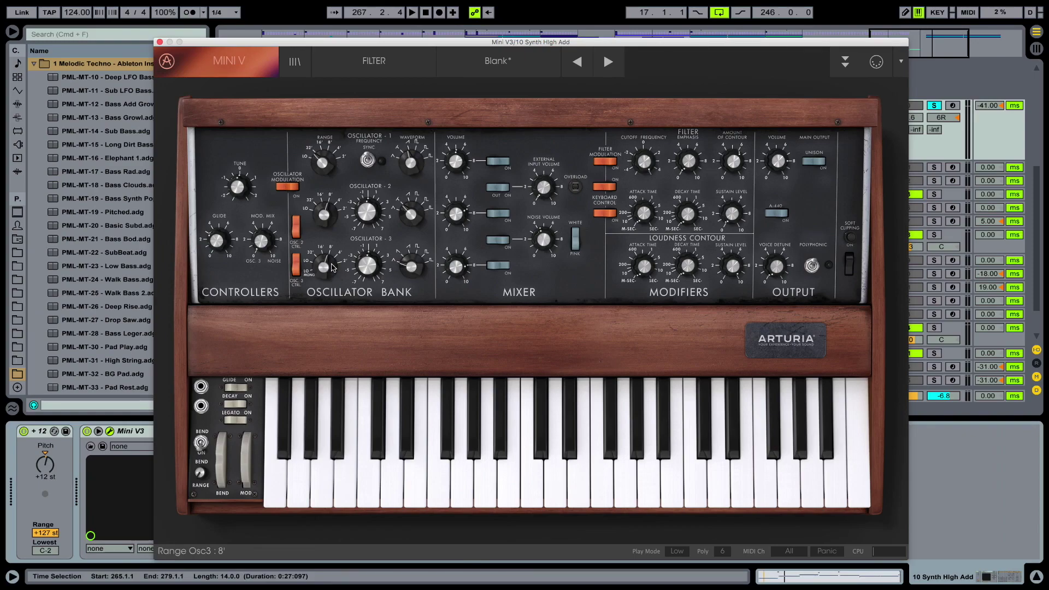
key("space")
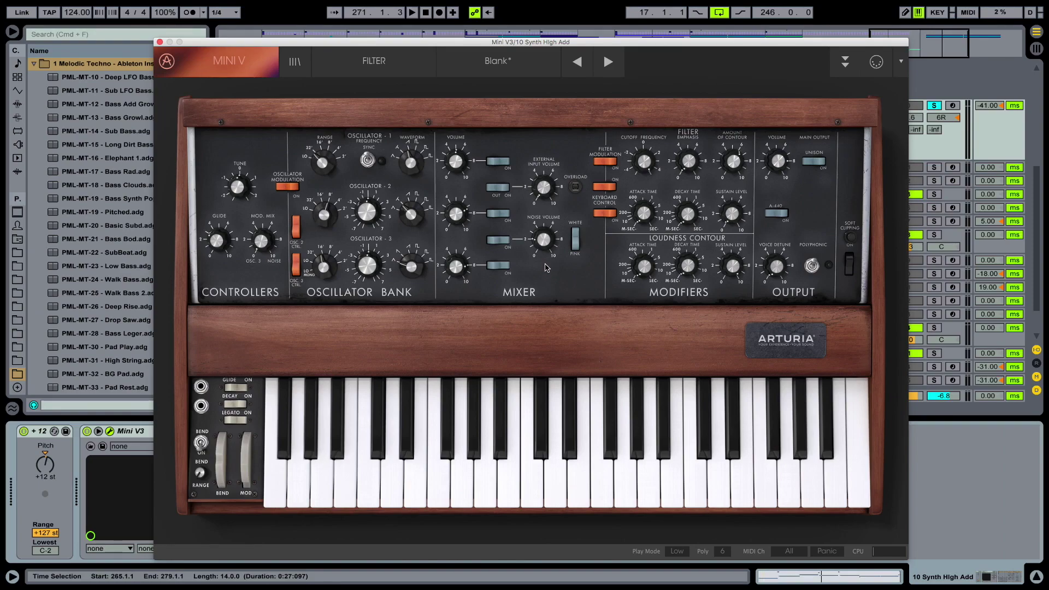
- Start playback and push the Mini V3 noise volume up to -2.40 dB
key("space")
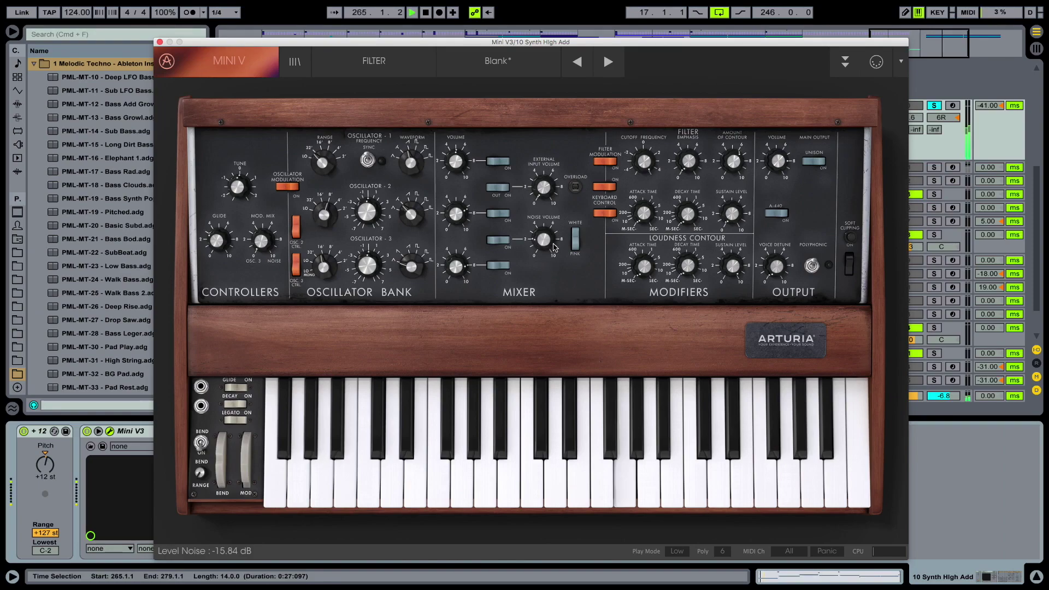
mouse_move(553, 247)
left_mouse_down()
mouse_move(550, 220)
mouse_move(571, 186)
mouse_move(556, 247)
left_mouse_up()
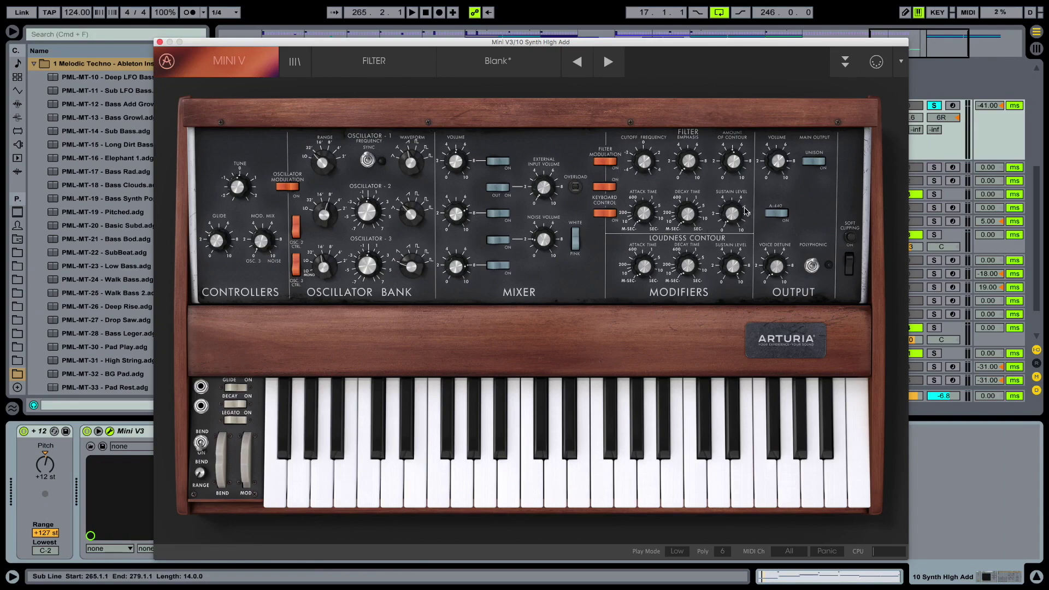
- Enable the Keyboard Control switch and drop the cutoff to about 103 Hz while playing
left_click(614, 189)
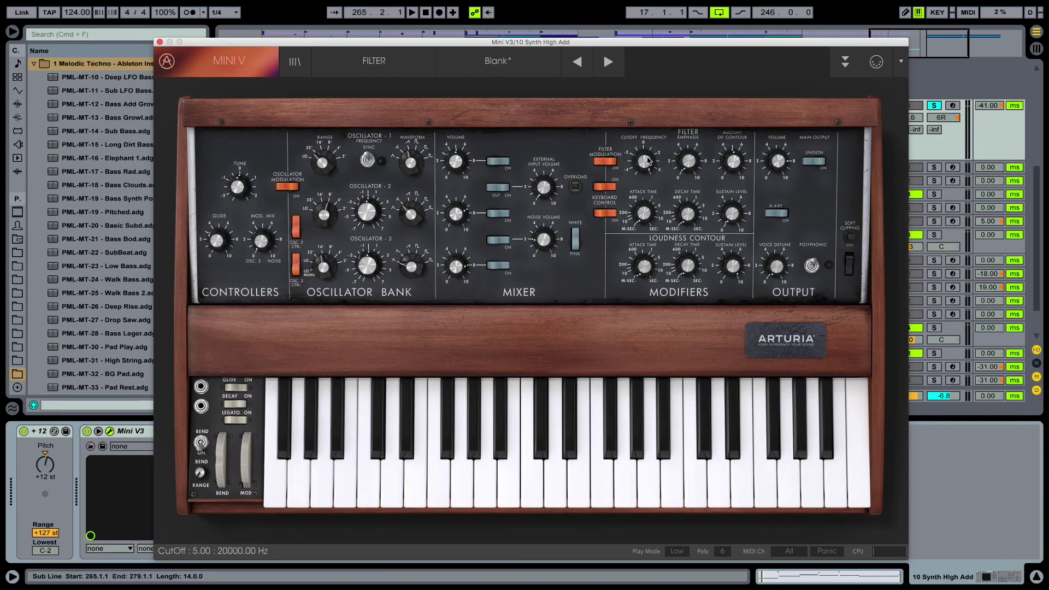
key("space")
left_click_drag(646, 159, 684, 192)
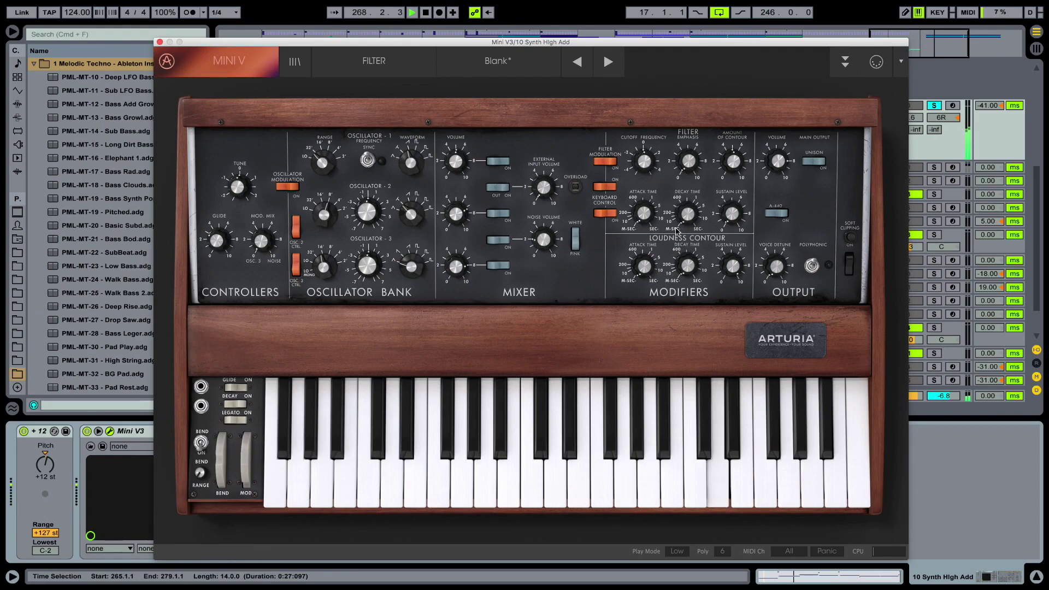
key("space")
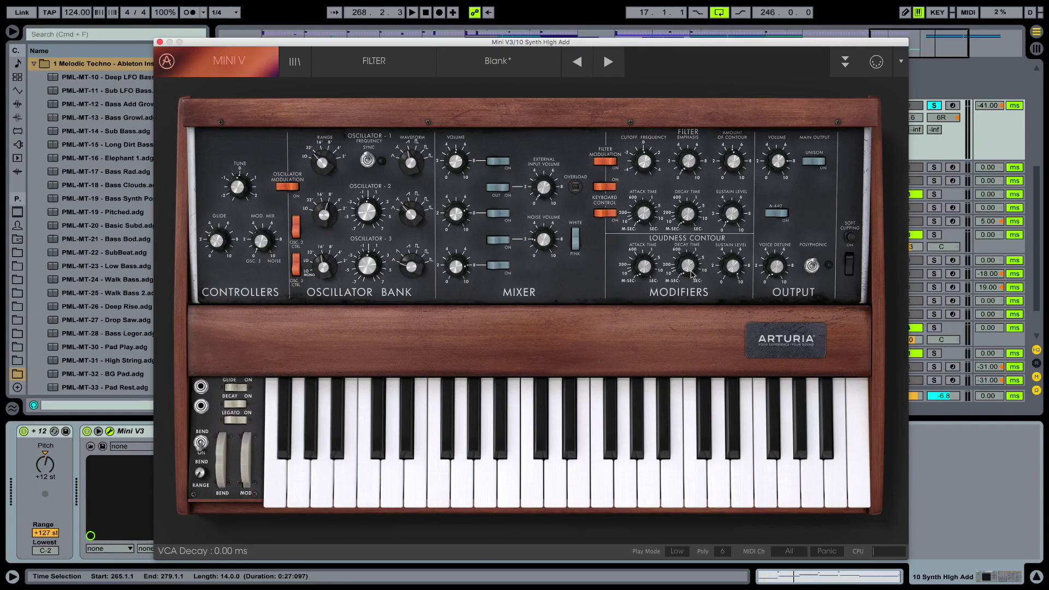
- Set loudness contour decay to 544 ms and sustain to about 7.88, then play
left_click_drag(691, 273, 693, 222)
left_click_drag(734, 268, 730, 286)
left_click_drag(732, 266, 735, 277)
key("space")
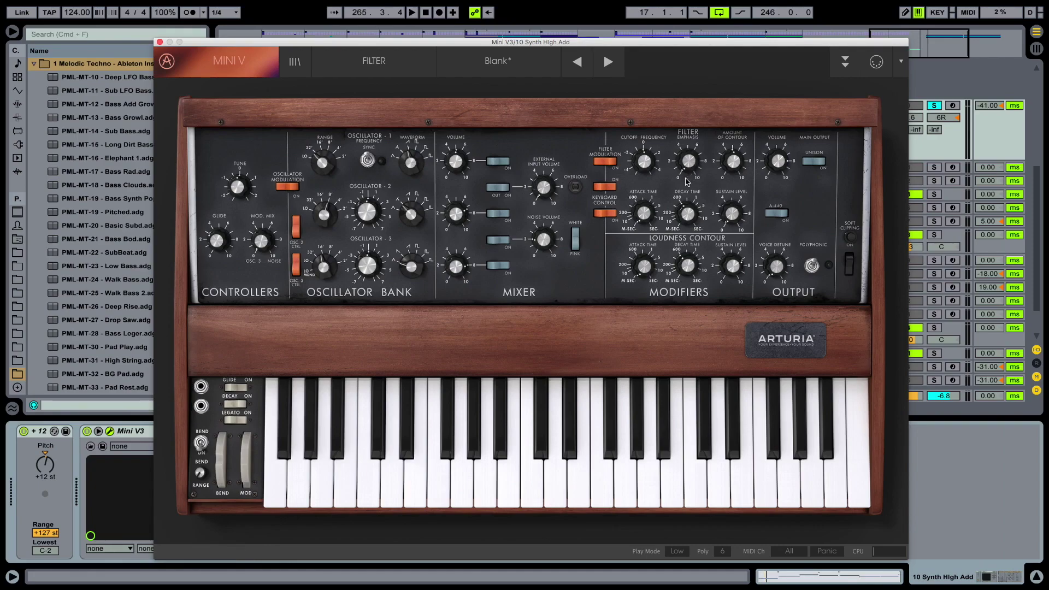
- Turn the filter contour sustain up to about 1.92, auditioning the lead before and after
key("space")
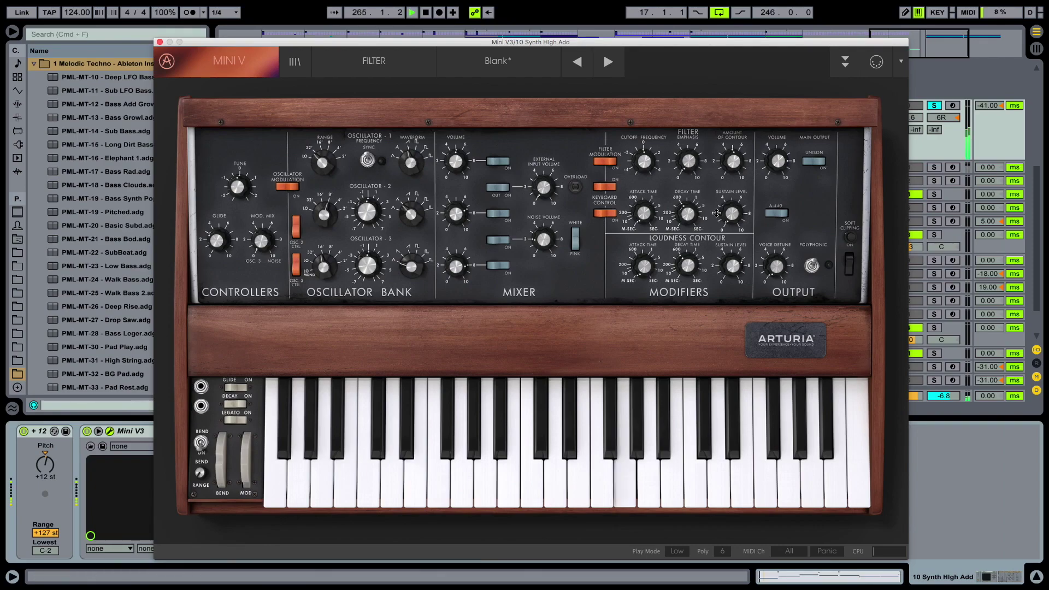
key("space")
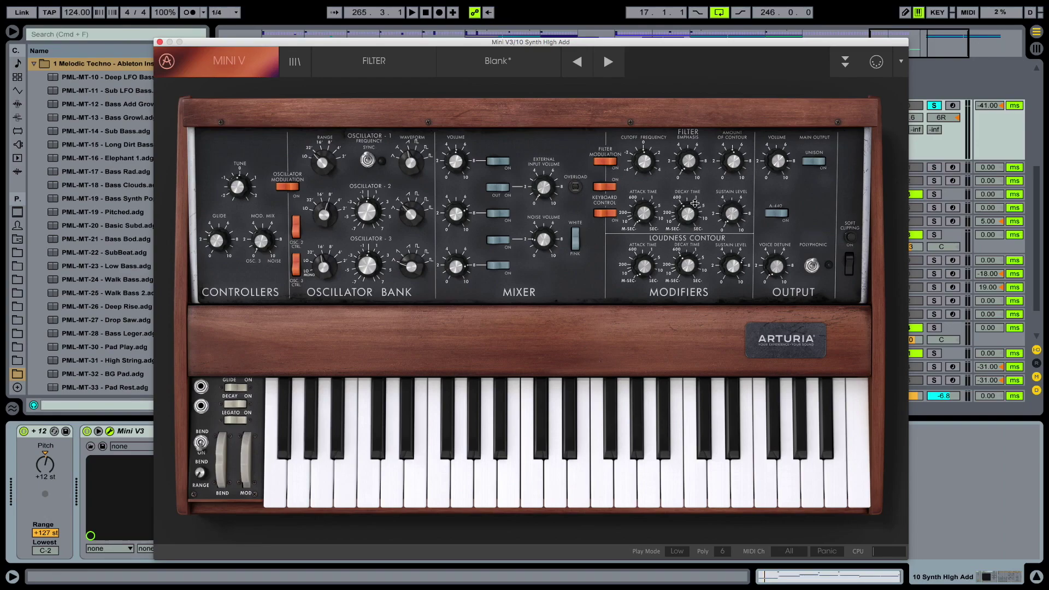
key("space")
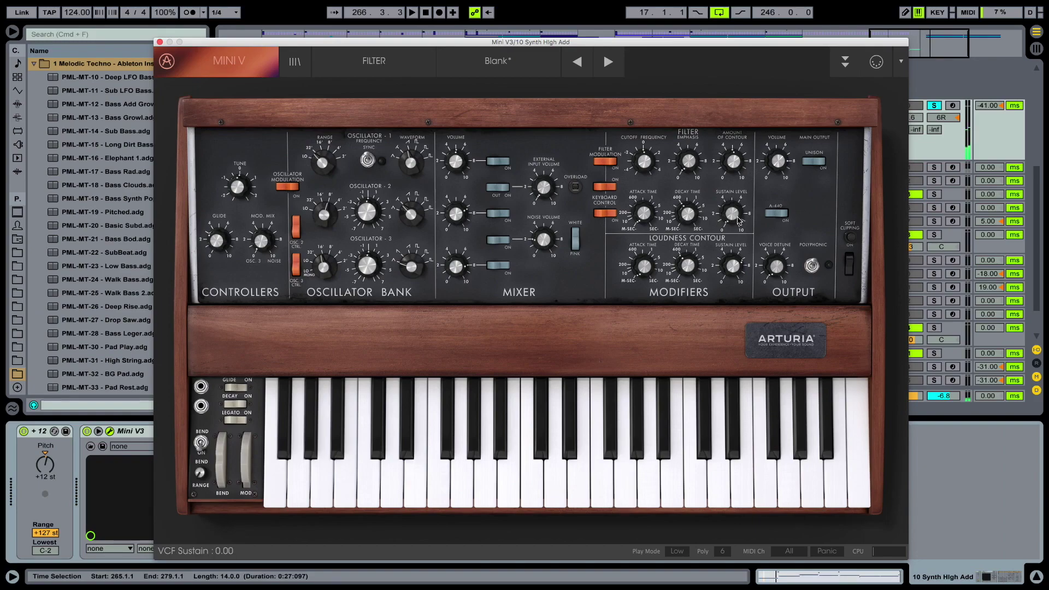
left_click_drag(732, 204, 732, 189)
key("space")
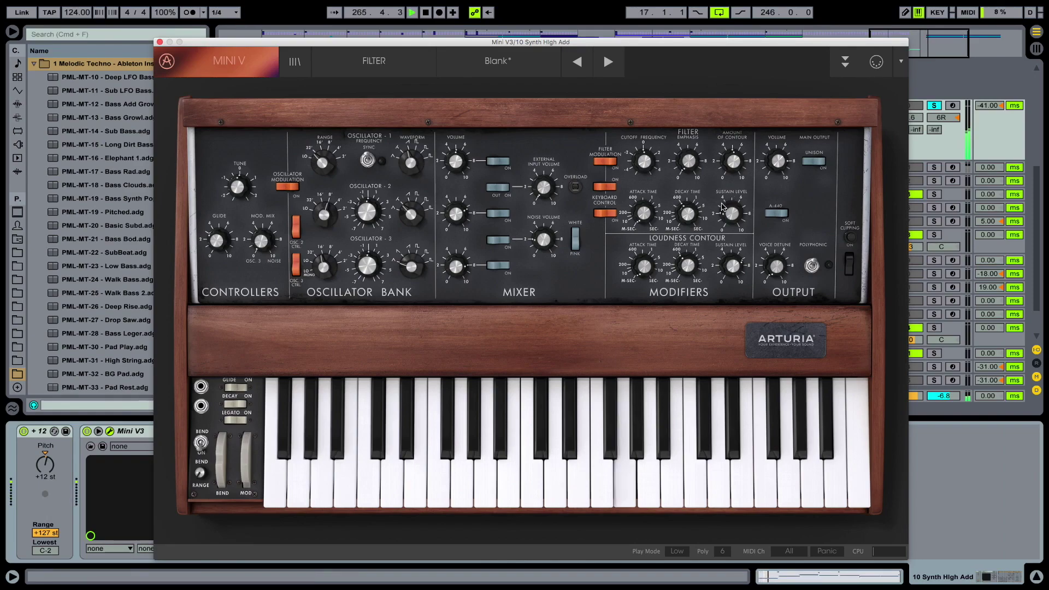
key("space")
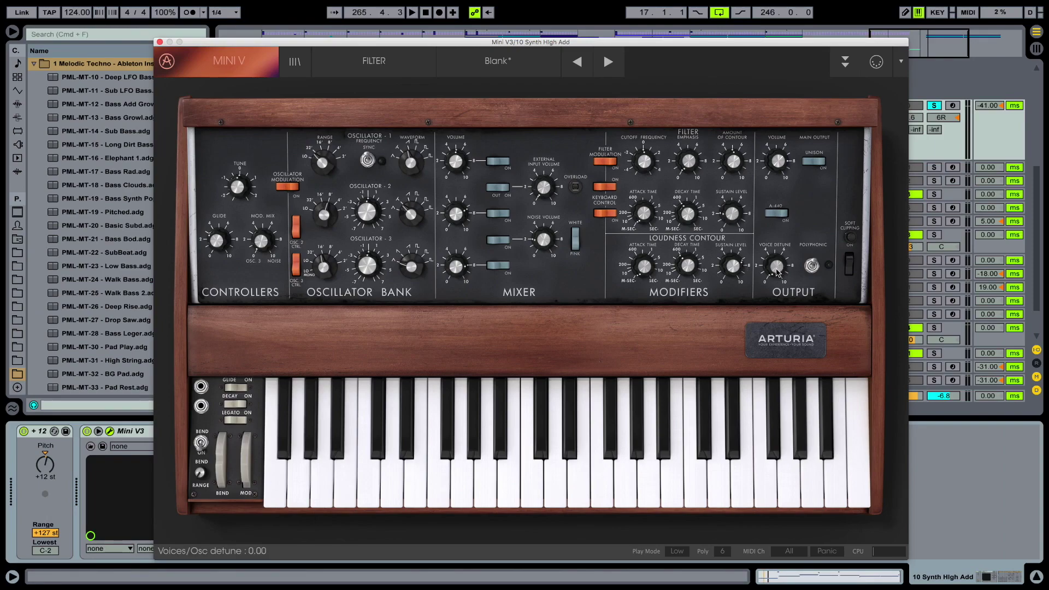
- Drop Voice Detune to 0.19 and replay the lead to compare
key("space")
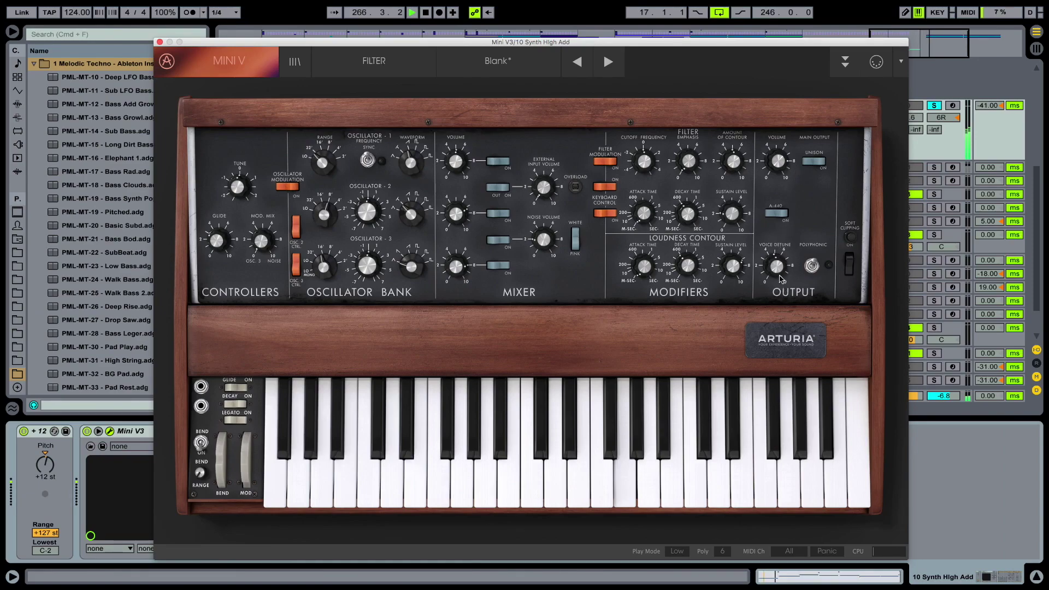
mouse_move(780, 274)
left_click_drag(780, 274, 778, 302)
key("space")
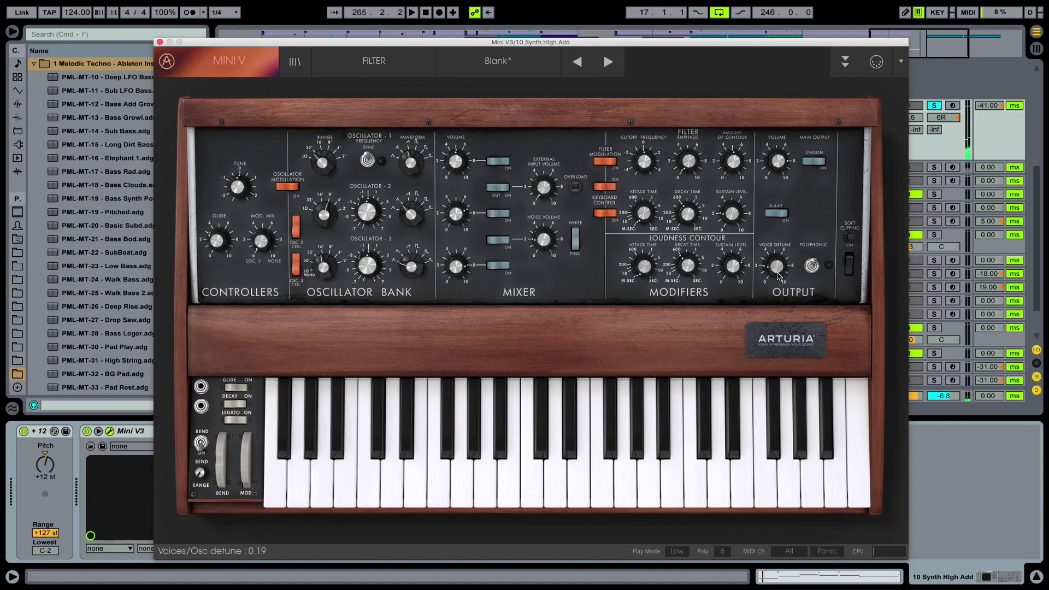
key("space")
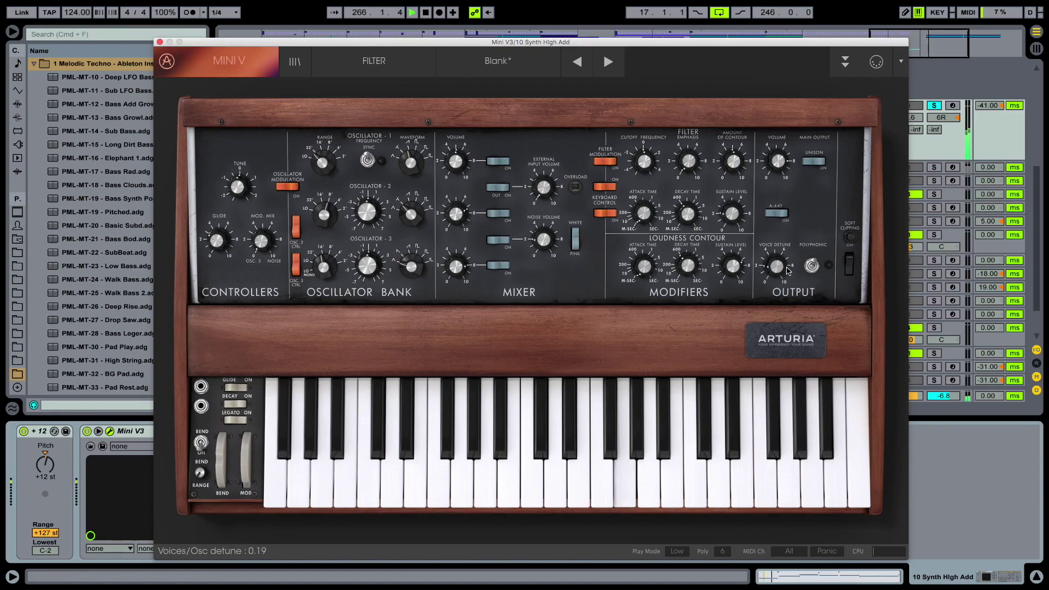
key("space")
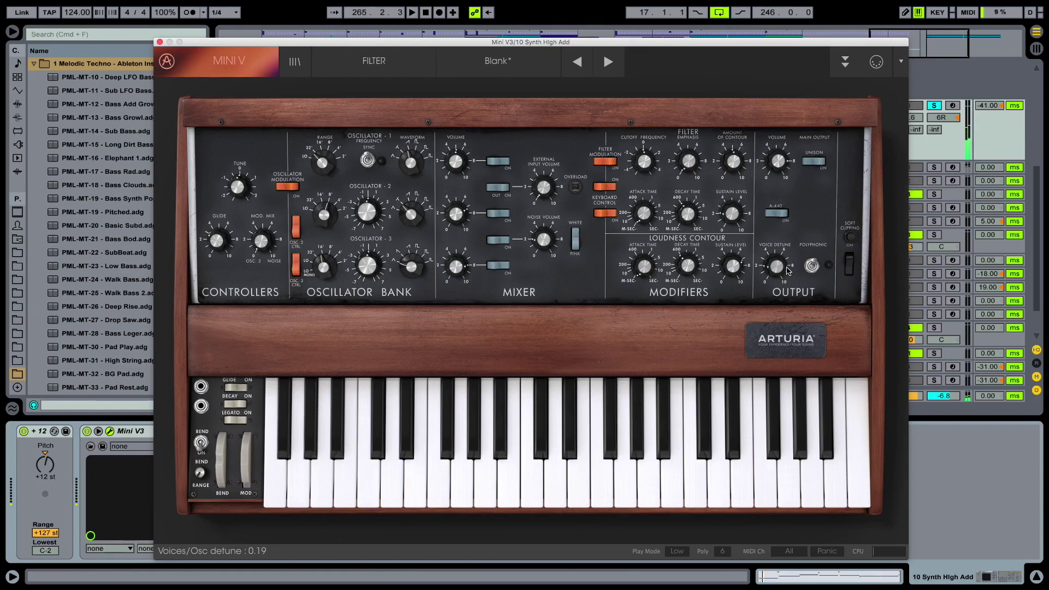
- Open the expansion panel, enable LFO Midi Sync at Tempo*1.5, then show the Modulation Matrix
left_click(845, 67)
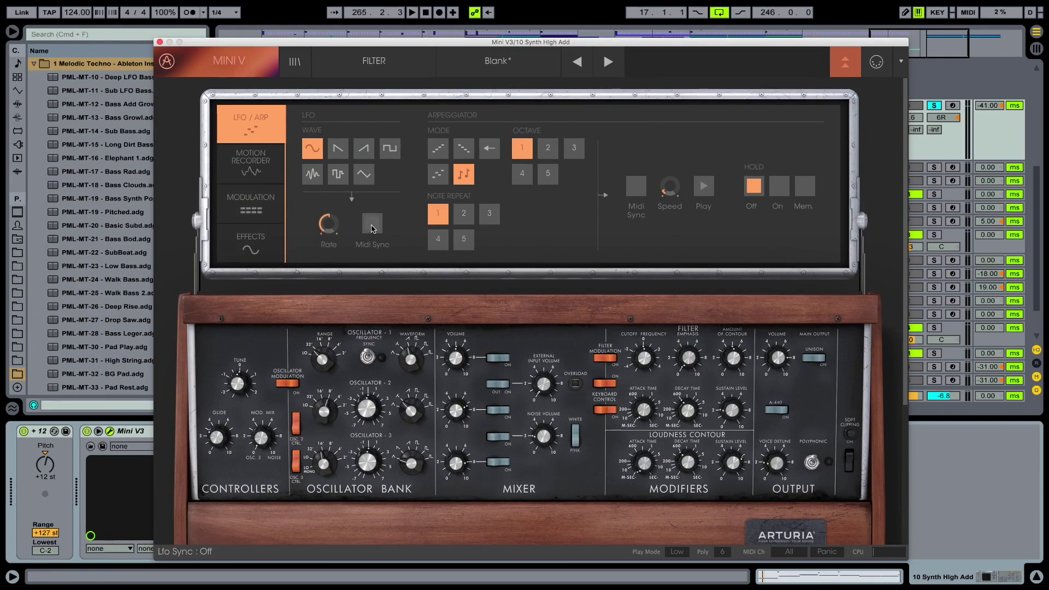
left_click(373, 224)
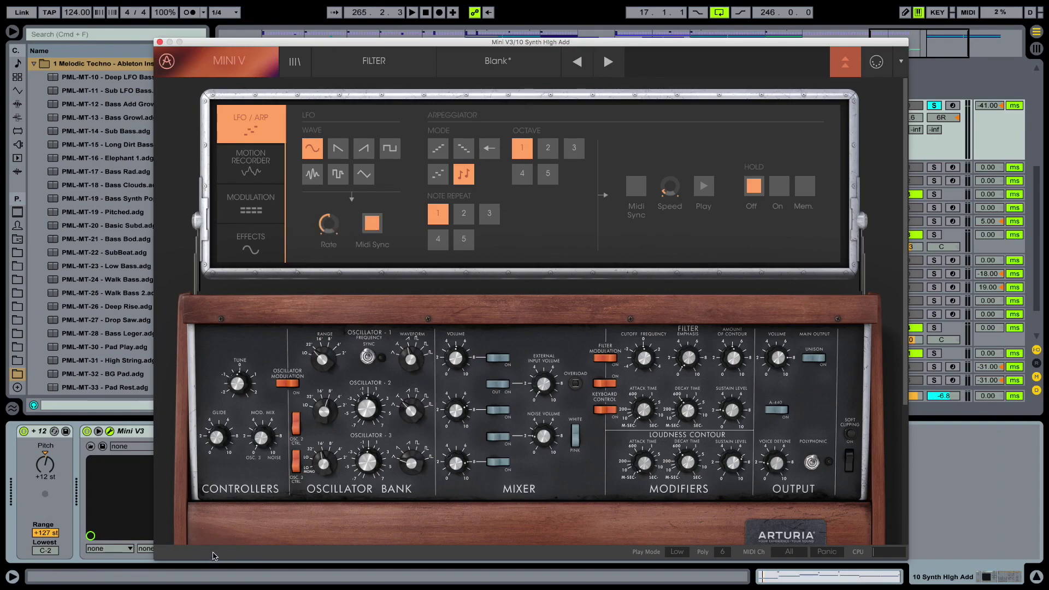
left_click_drag(331, 219, 334, 216)
key("space")
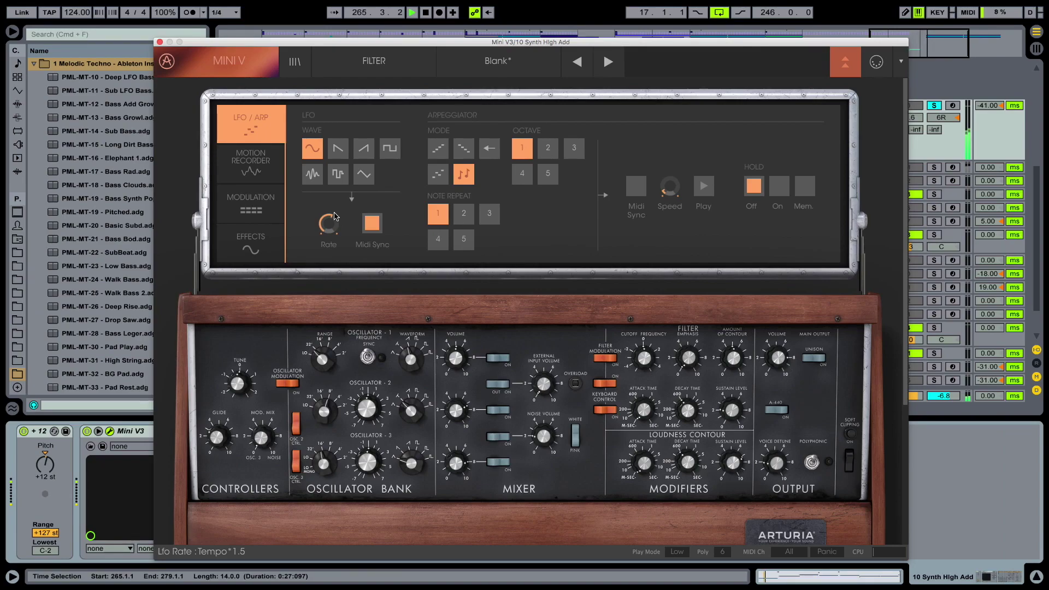
key("space")
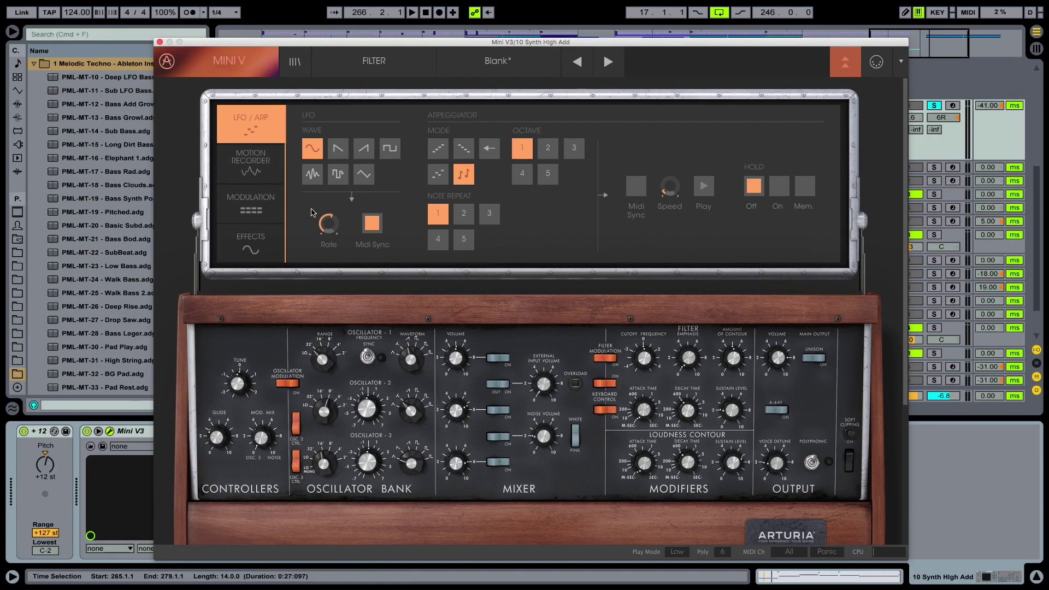
left_click(266, 206)
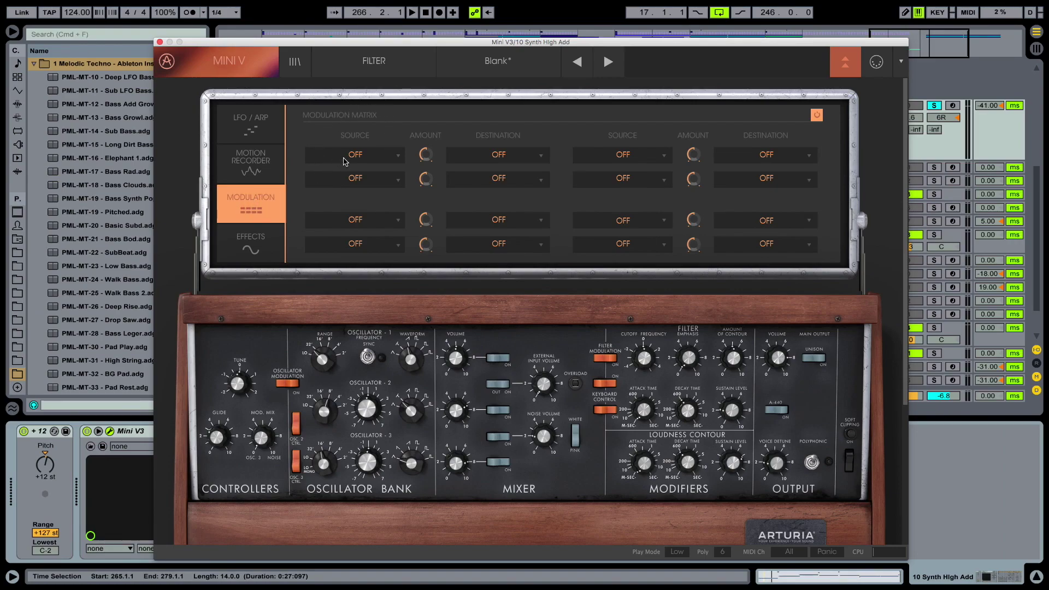
- Set the first modulation slot to source LFO and destination CutOff
left_click(363, 155)
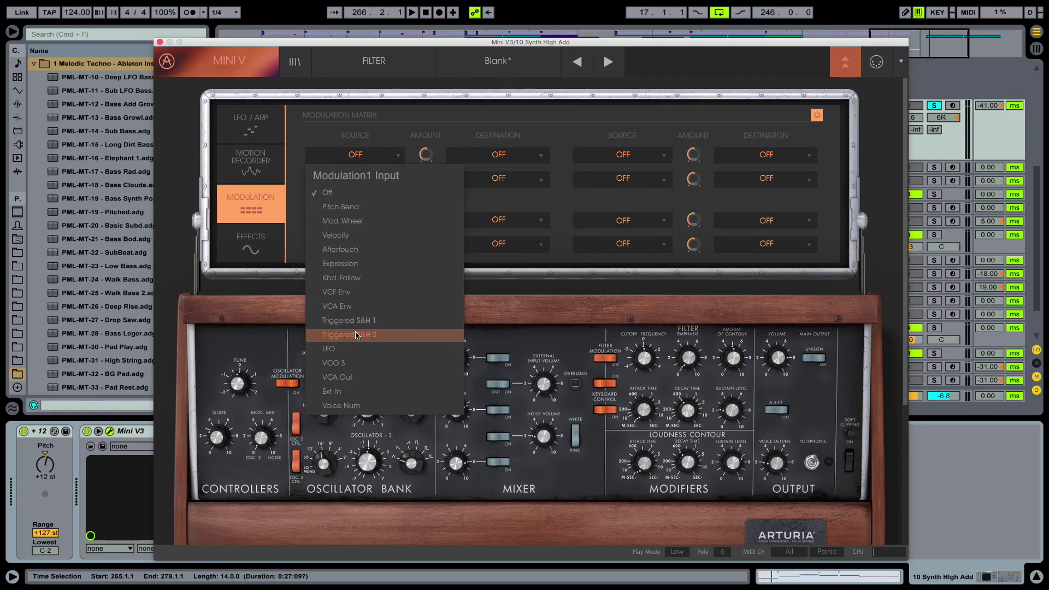
left_click(358, 348)
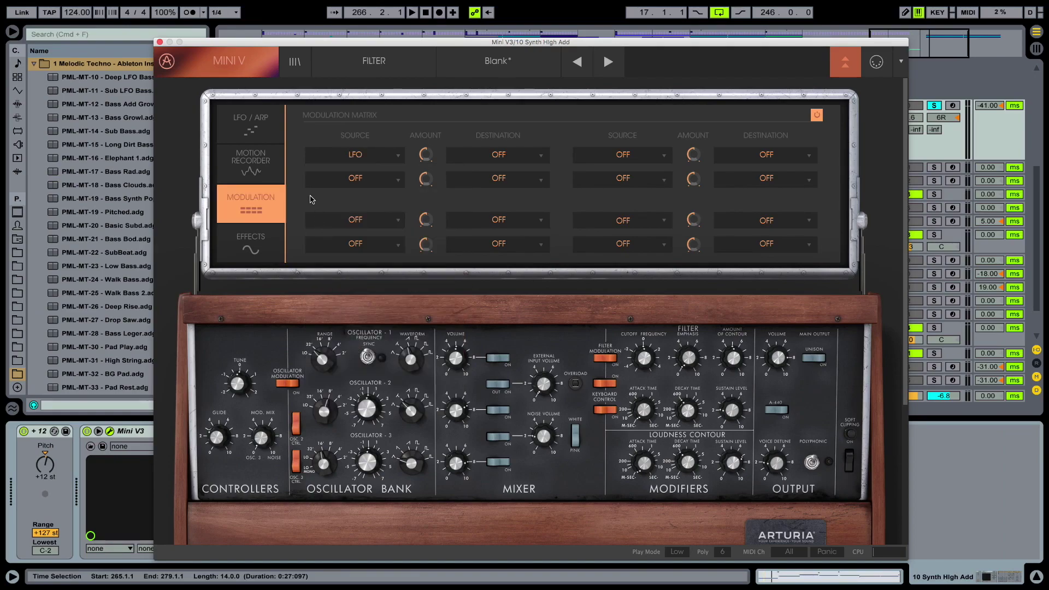
left_click(260, 125)
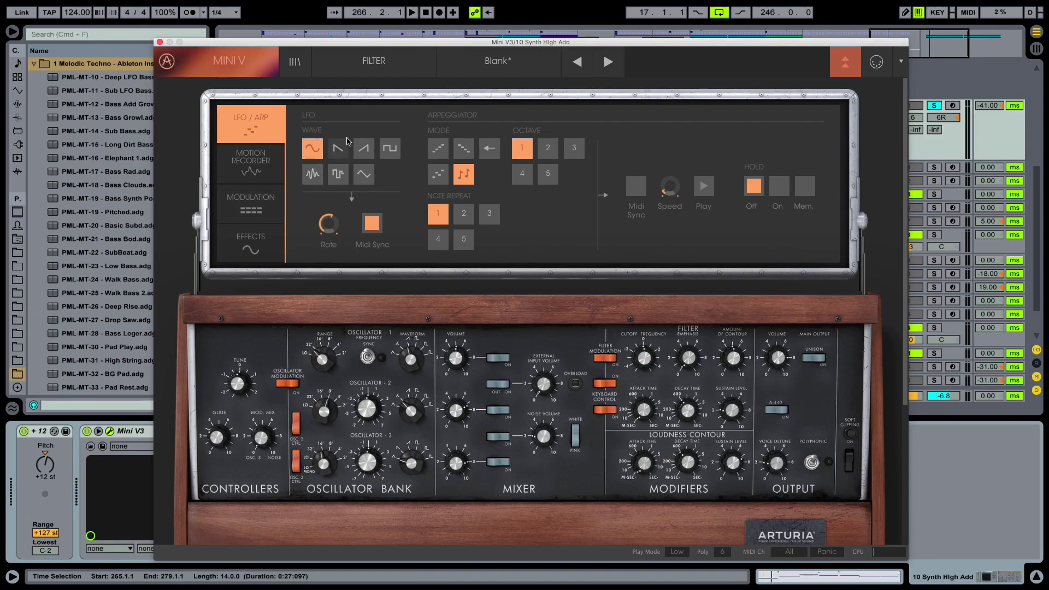
left_click(267, 213)
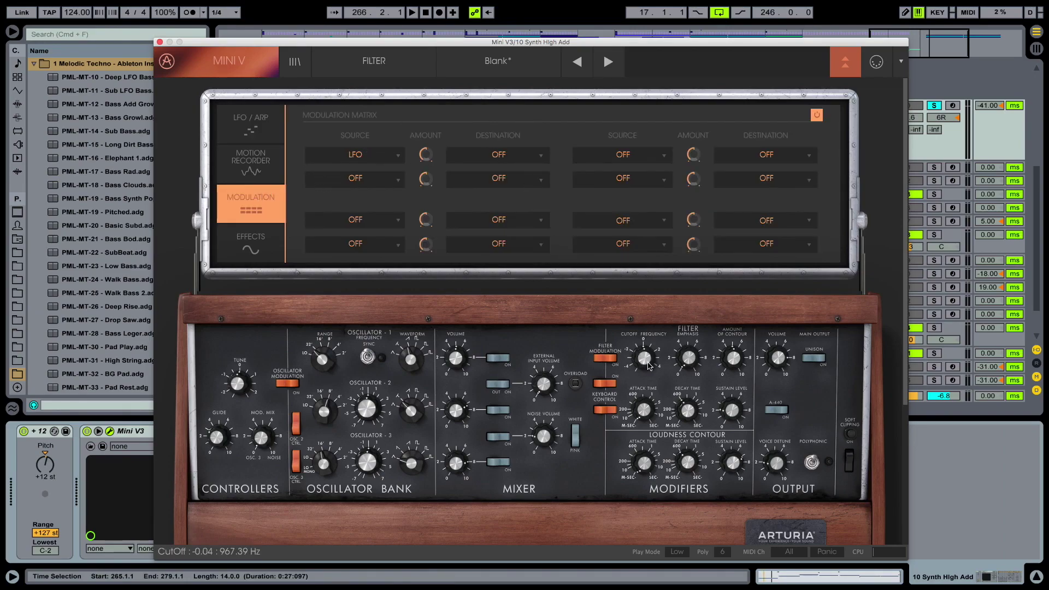
left_click(535, 156)
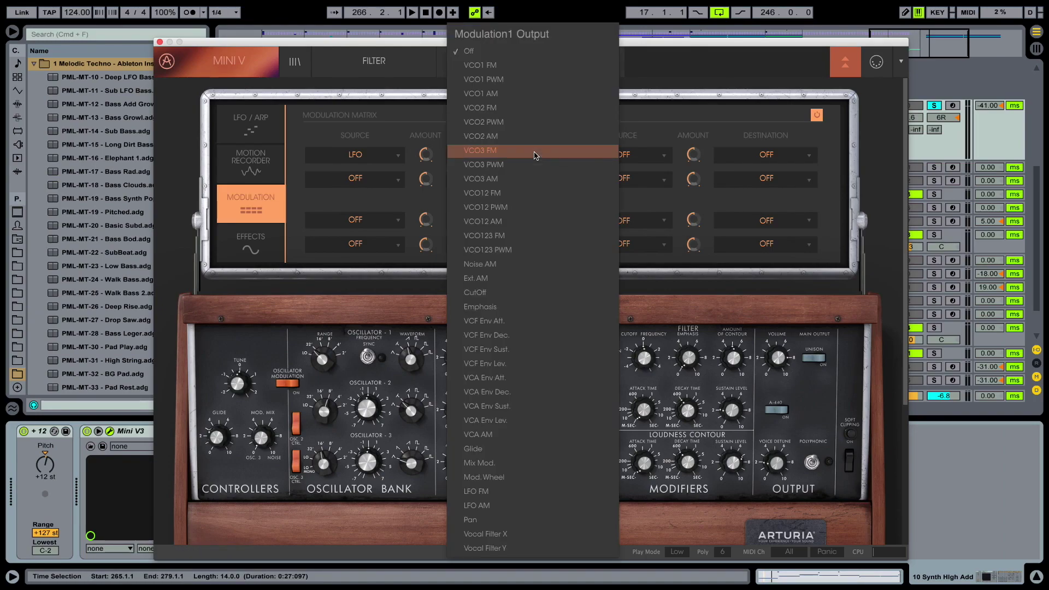
left_click(495, 292)
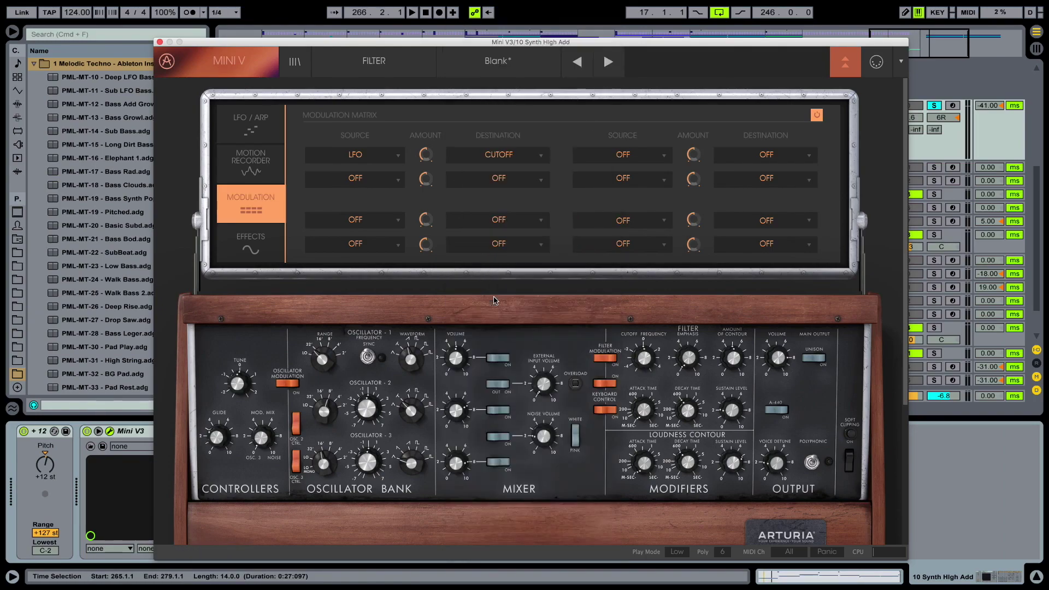
- Raise the LFO-to-cutoff modulation amount to 0.16 while auditioning the lead
key("space")
mouse_move(422, 154)
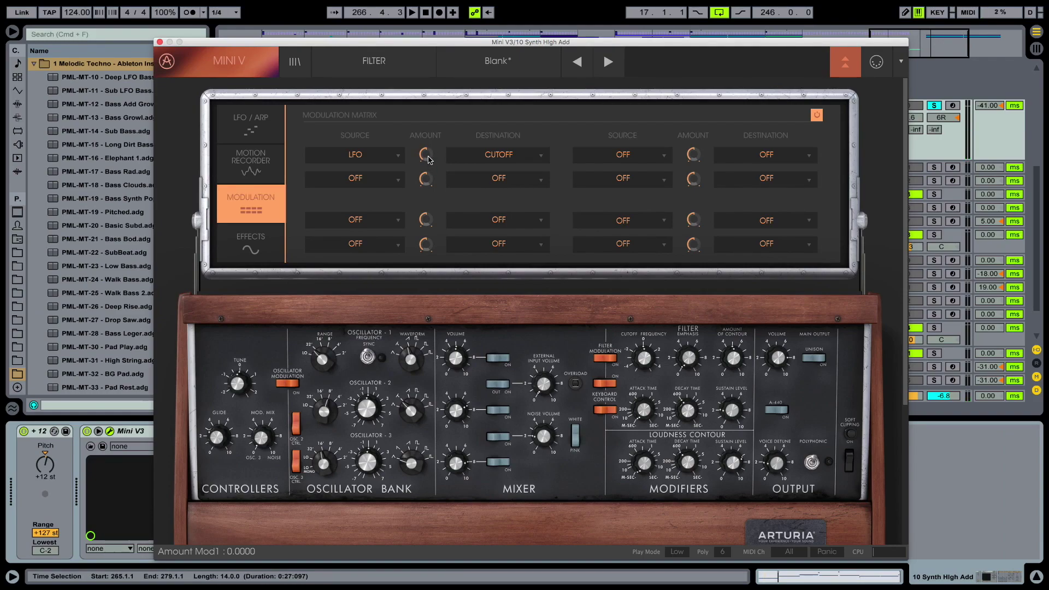
left_click_drag(428, 158, 443, 114)
key("space")
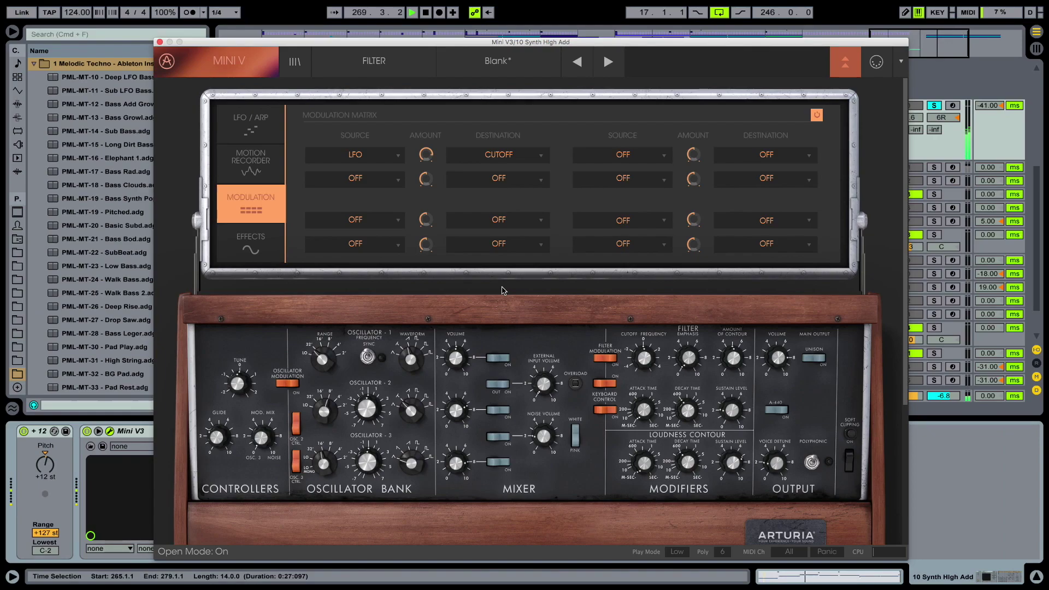
key("space")
- Lower the filter cutoff frequency to about 285 Hz during playback
mouse_move(650, 366)
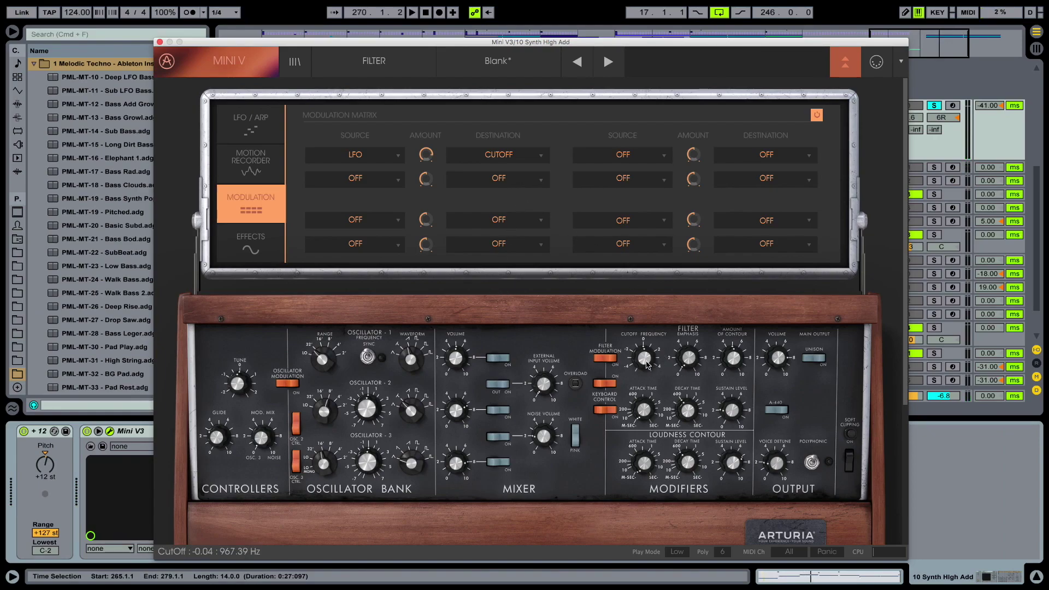
left_click_drag(646, 359, 654, 369)
key("space")
left_click_drag(645, 361, 666, 401)
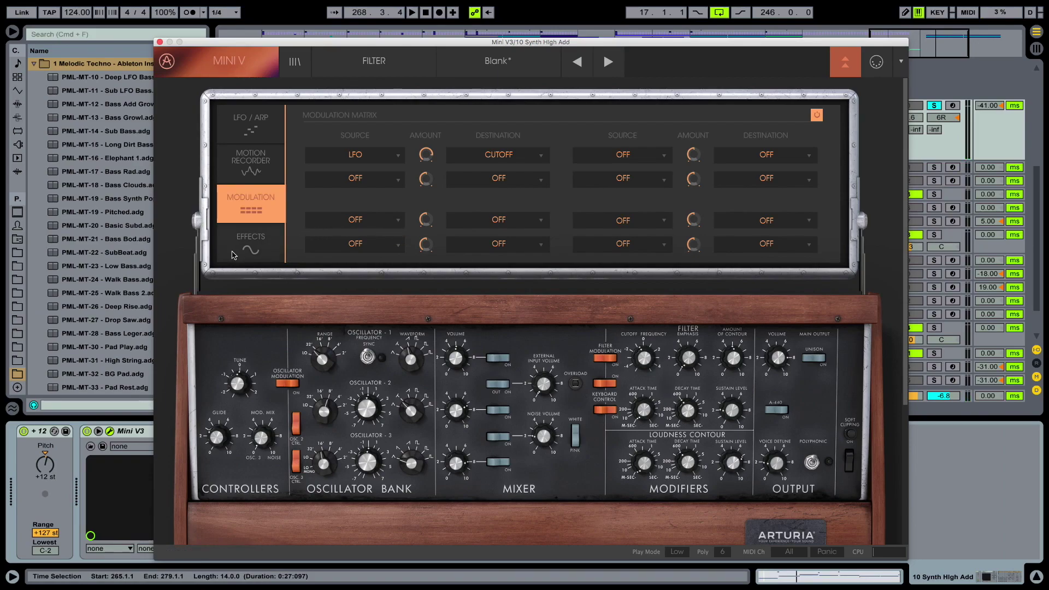
- Check the Effects, Motion Recorder and LFO/ARP tabs, then collapse the expansion panel
left_click(238, 251)
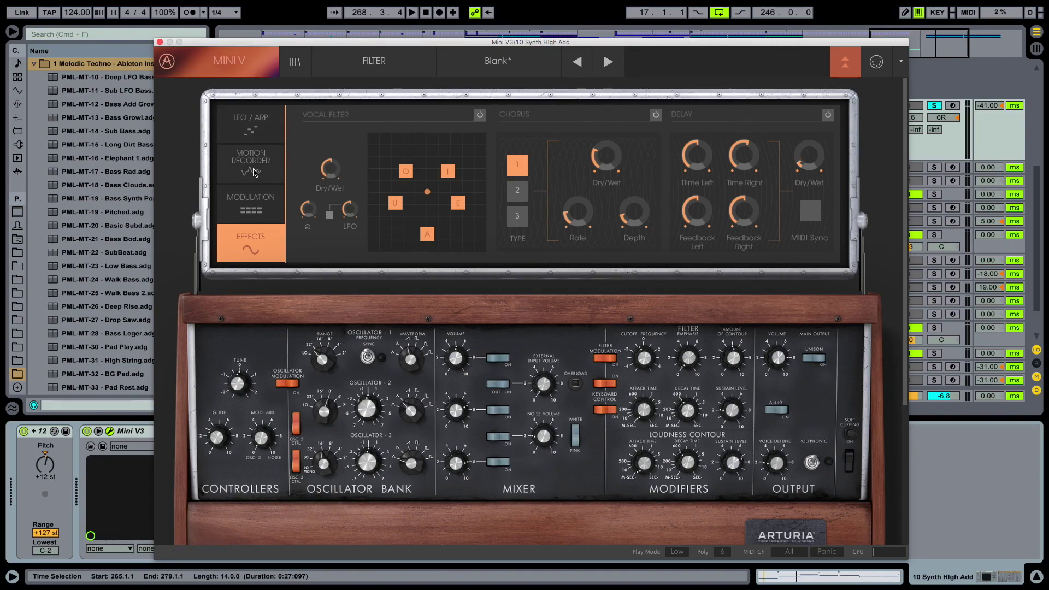
left_click(254, 170)
left_click(271, 115)
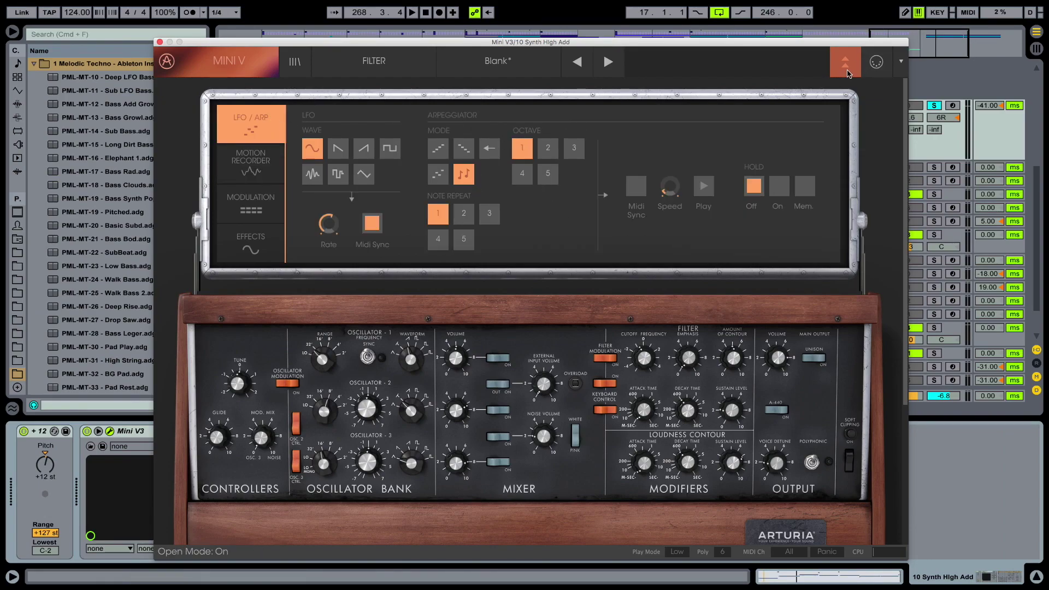
left_click(845, 69)
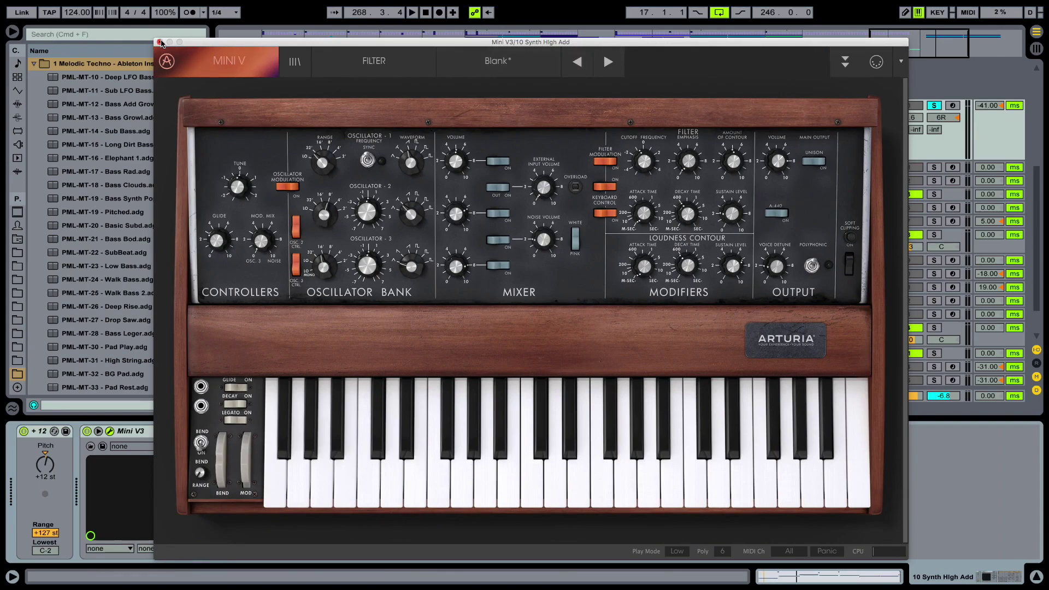
- Close the Mini V3 window, solo track 10 Synth High Add, and play its lead line
left_click(160, 42)
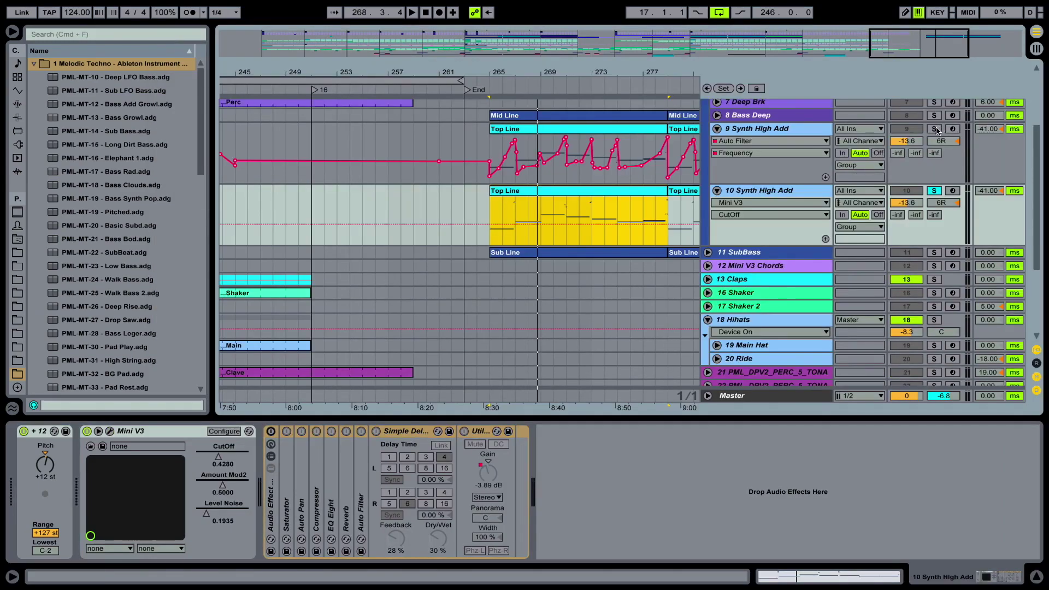
left_click(934, 130)
key("space")
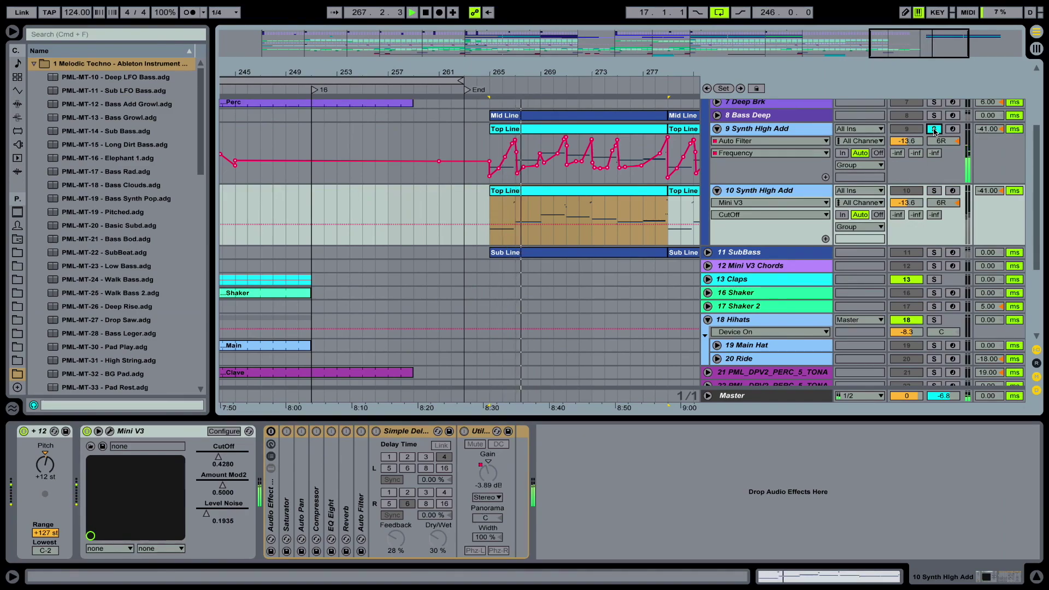
left_click(934, 191)
key("space")
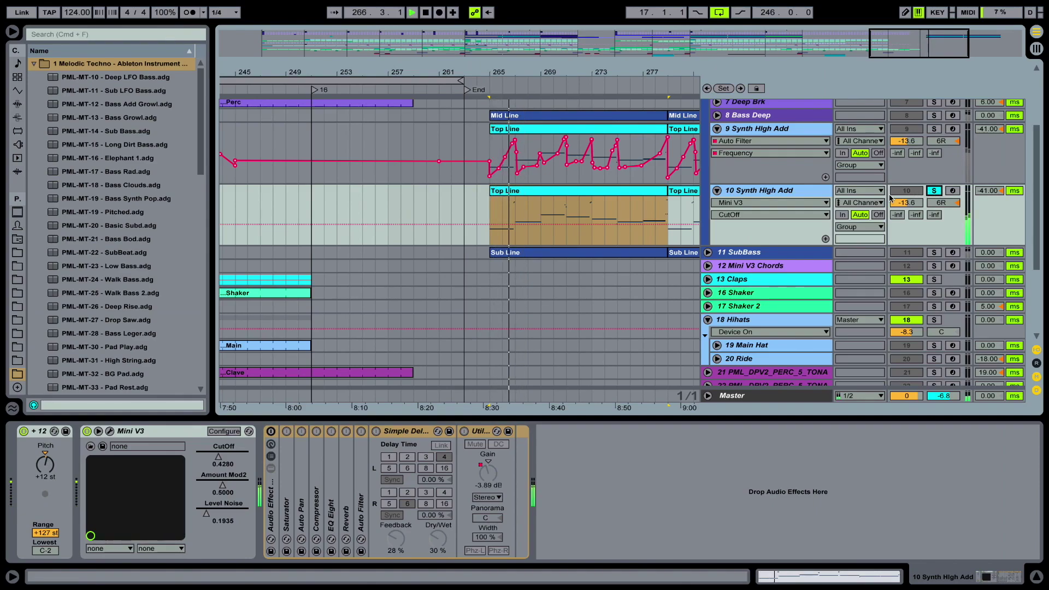
key("space")
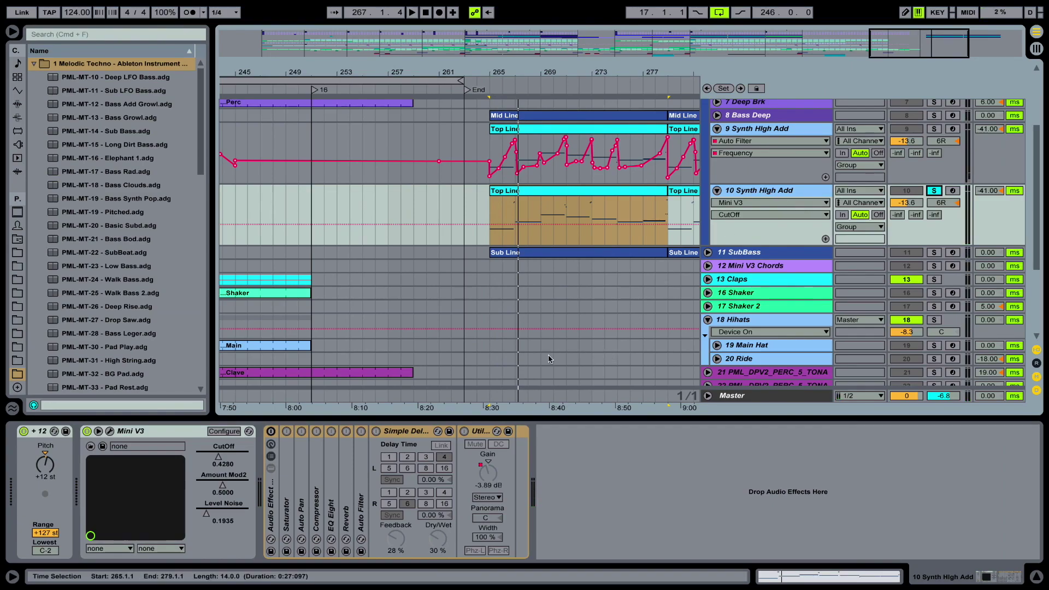
- Enable the lead's effect rack with only the Saturator chain active and expand its settings
left_click(270, 432)
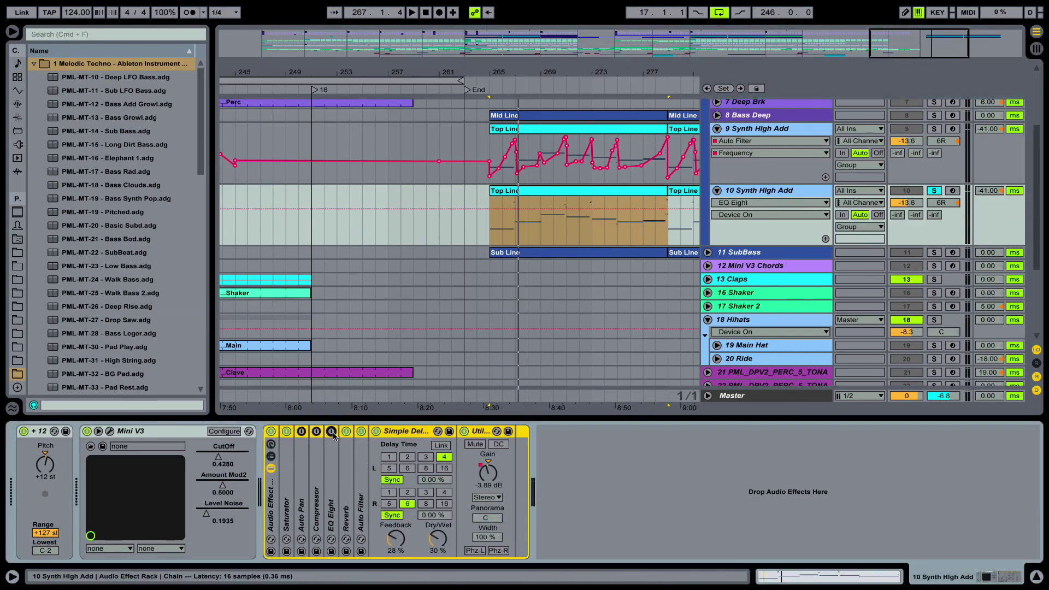
left_click(301, 431)
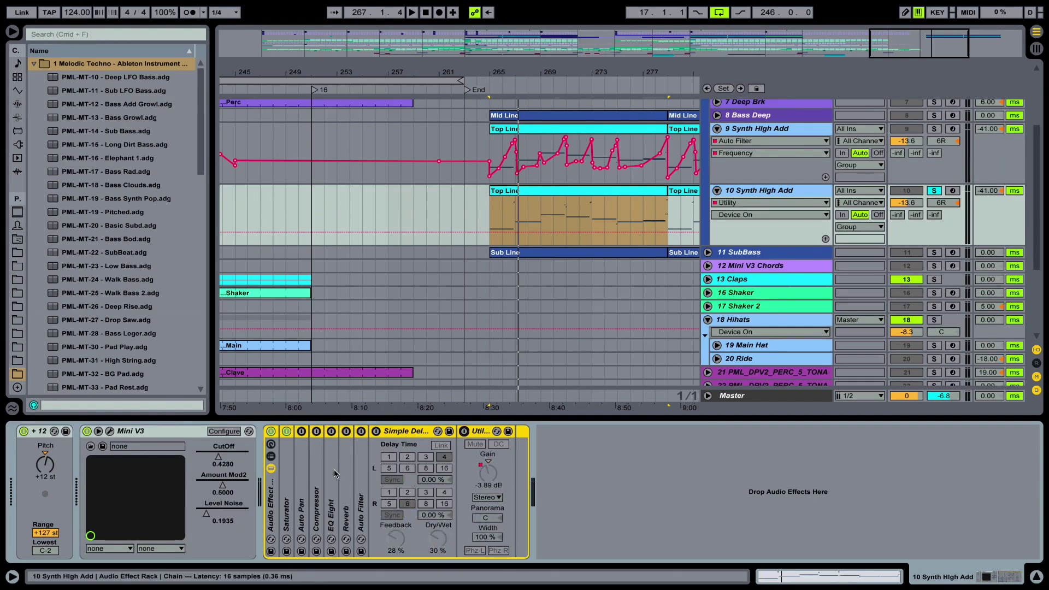
left_click(291, 465)
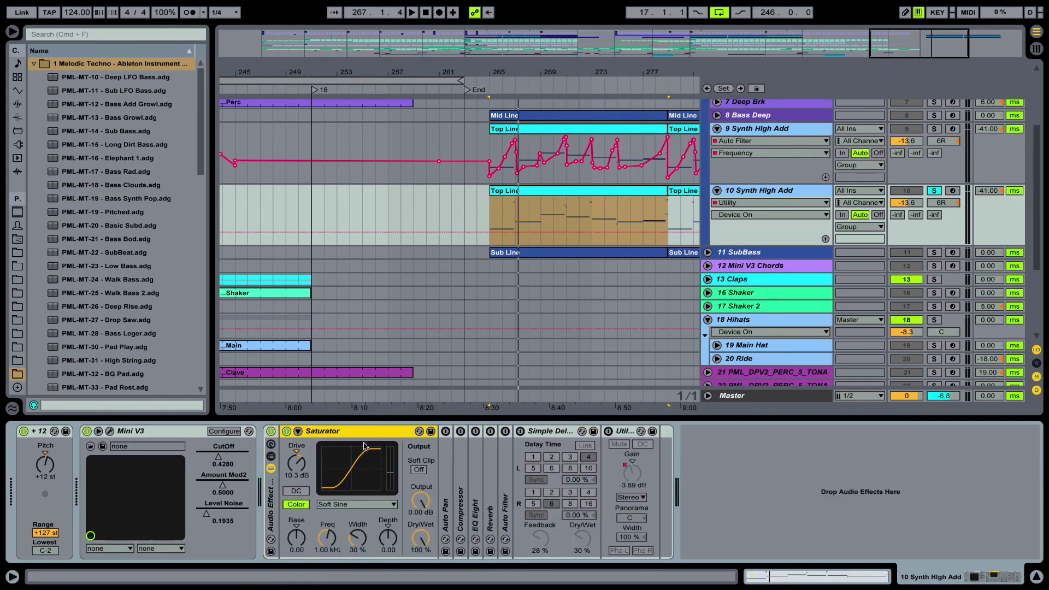
left_click(18, 90)
left_click(17, 104)
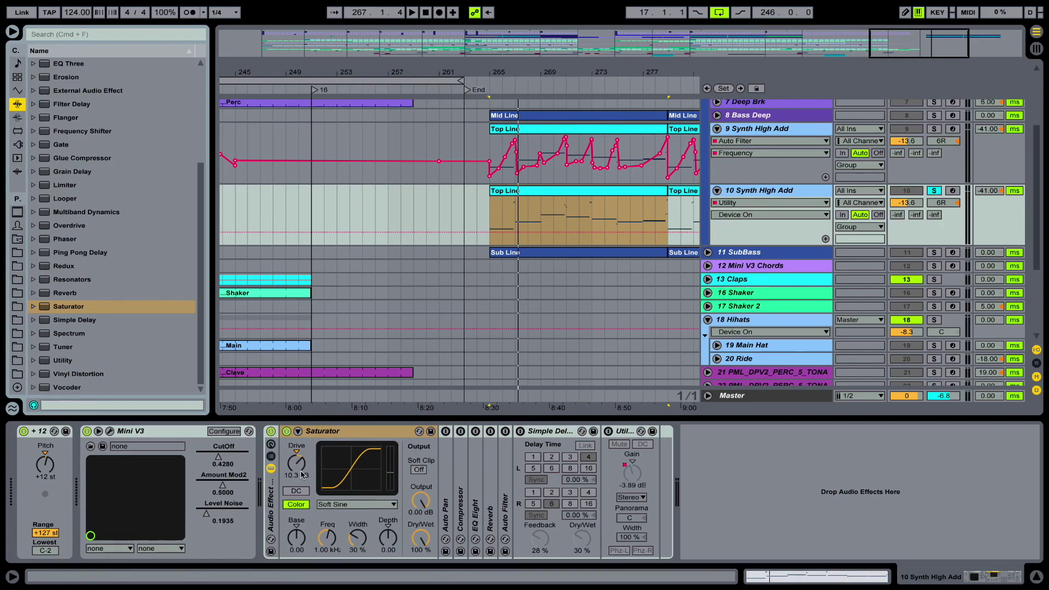
- Play the lead to audition the Saturator (10.3 dB drive, Soft Sine, 100% Dry/Wet), toggling it to compare
left_click(423, 543)
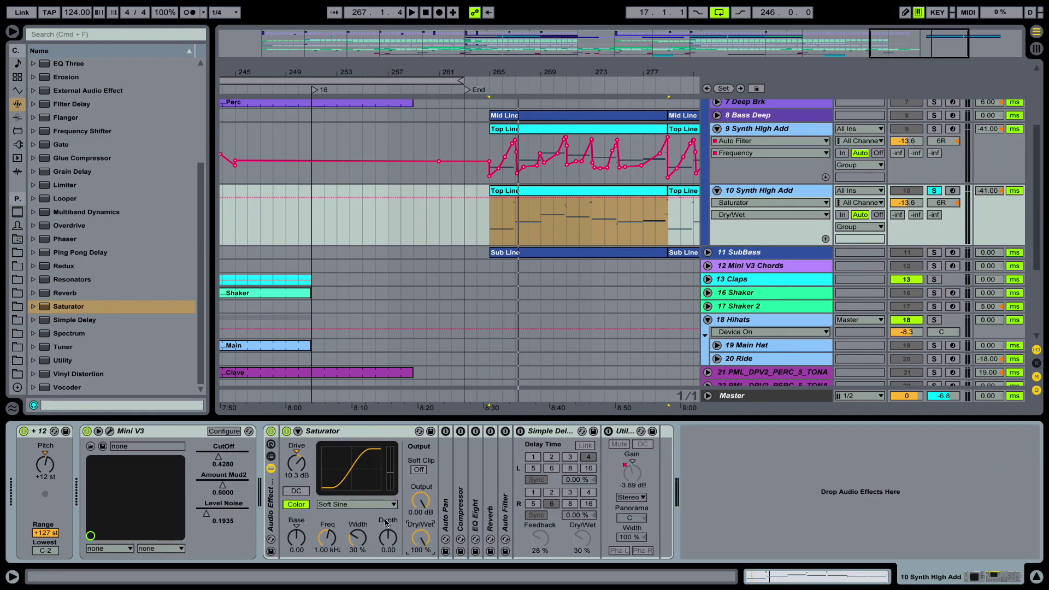
key("space")
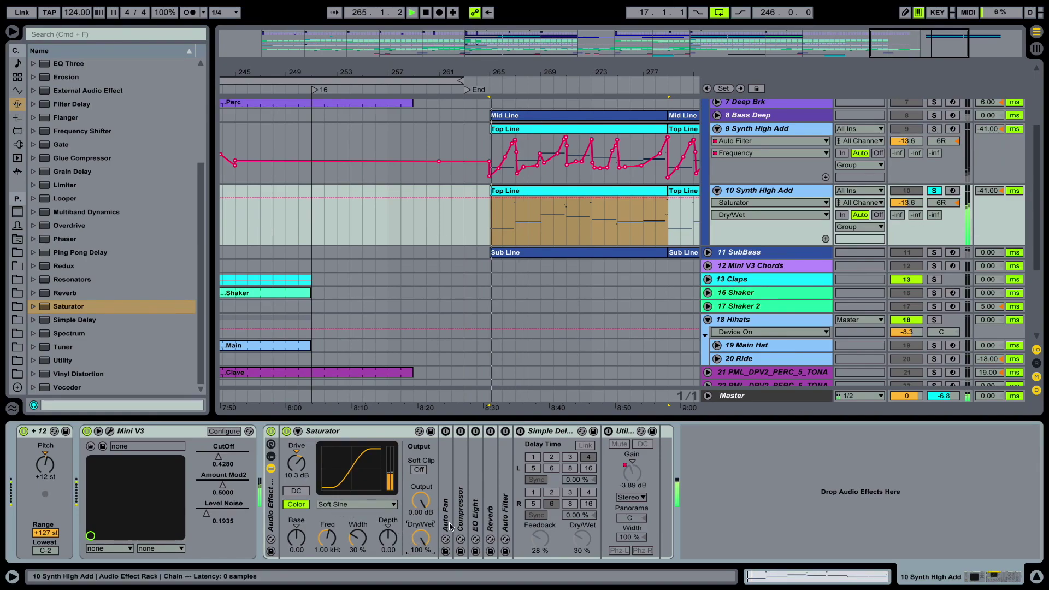
left_click(286, 431)
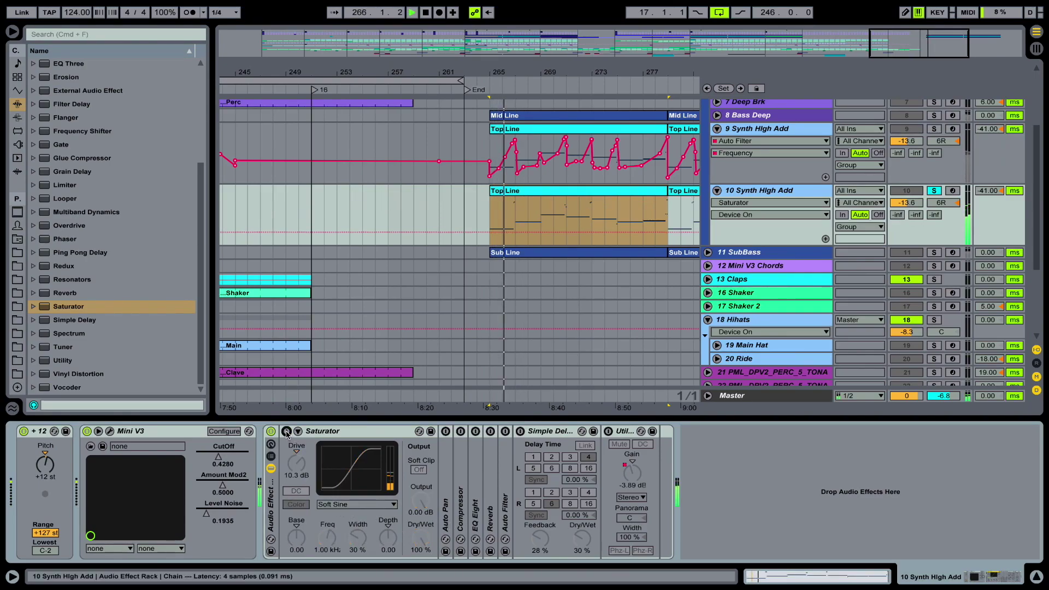
left_click(421, 536)
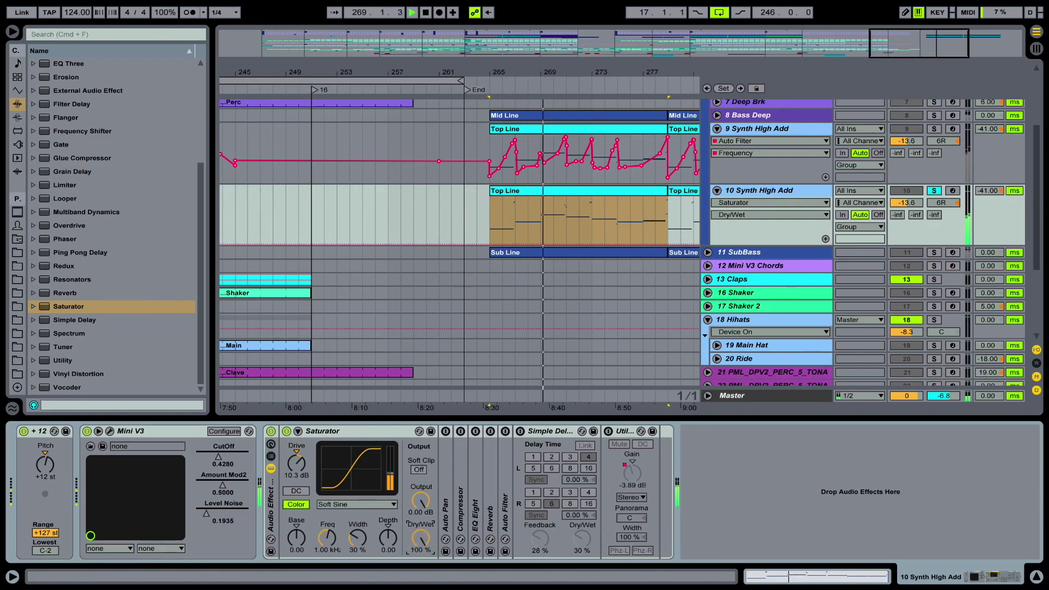
key("space")
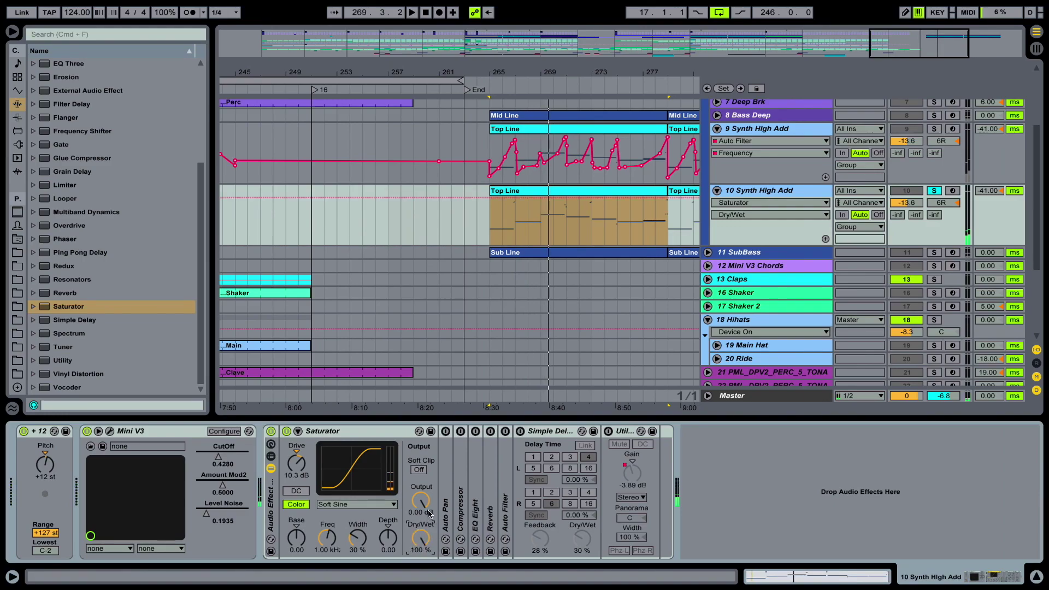
- Expand and activate Auto Pan (29.4% amount, 0.28 Hz, 180° phase), then play the lead to hear it
double_click(448, 455)
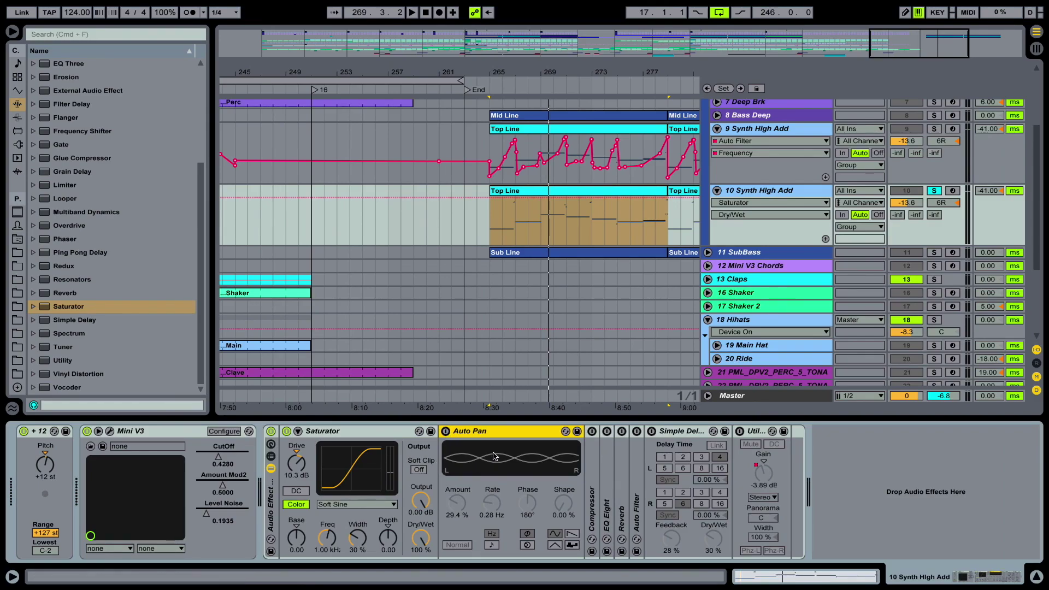
key("0")
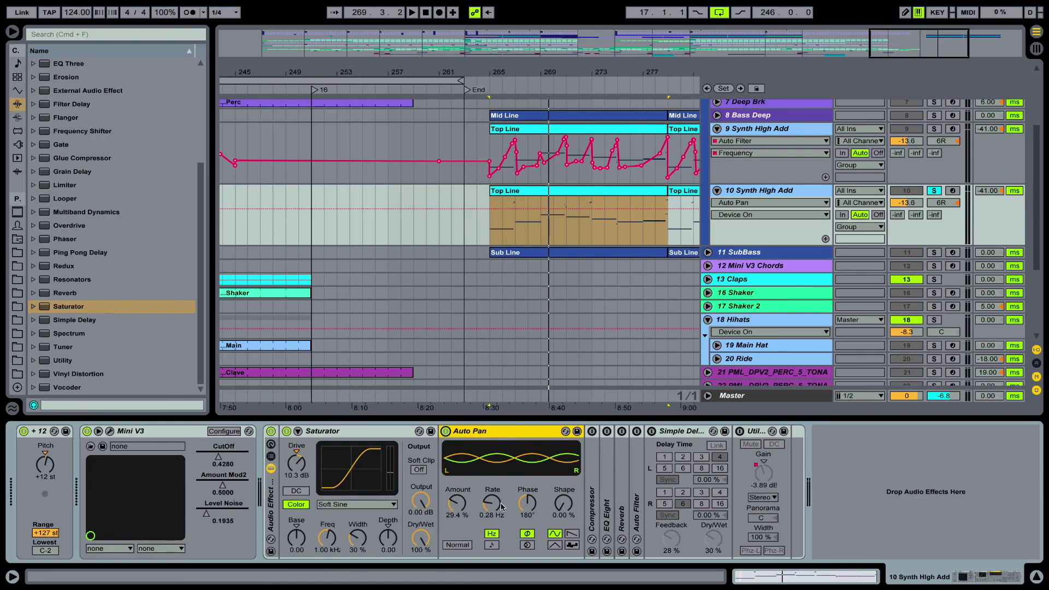
key("space")
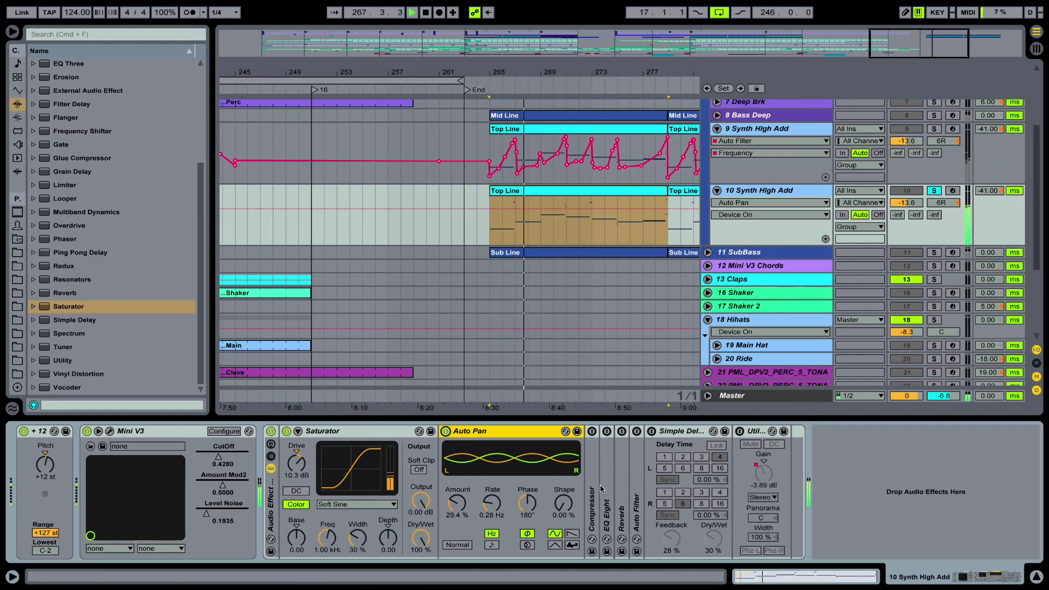
key("space")
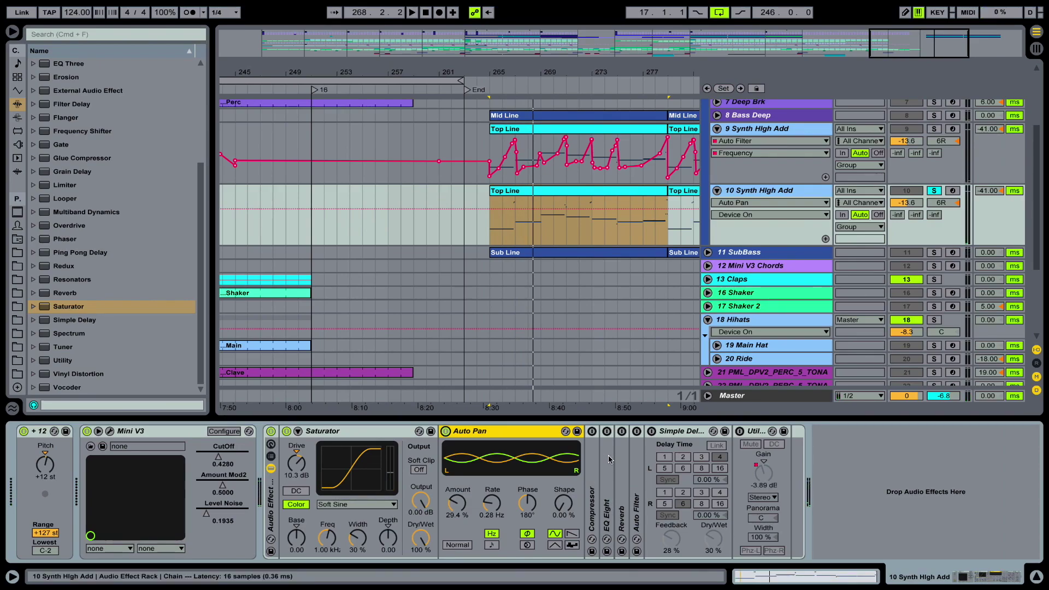
- Activate EQ Eight and play the lead, bypassing and restoring the low and high cut bands to compare
double_click(608, 454)
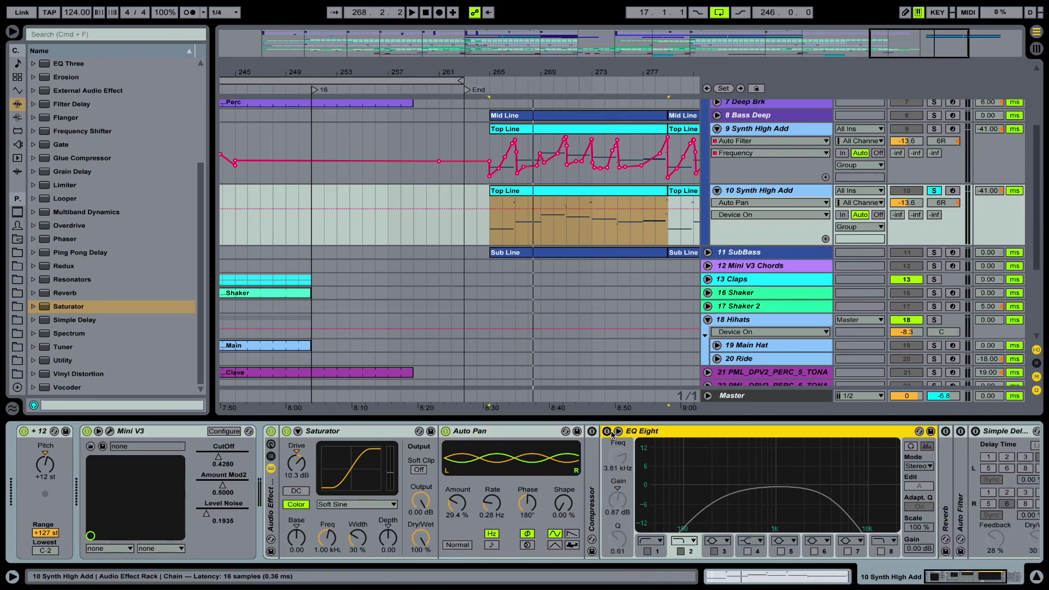
left_click(607, 431)
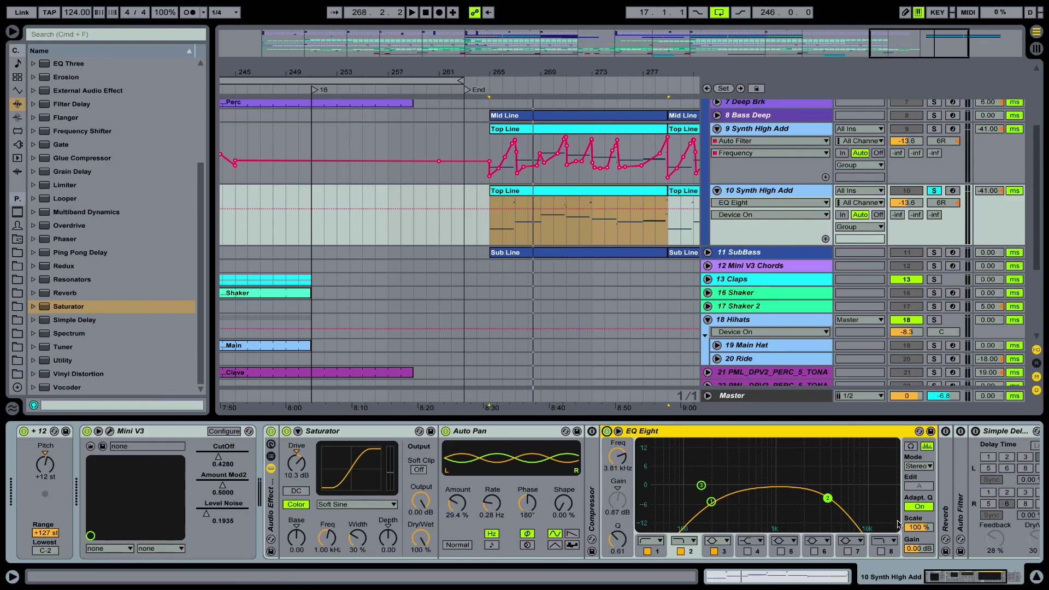
key("space")
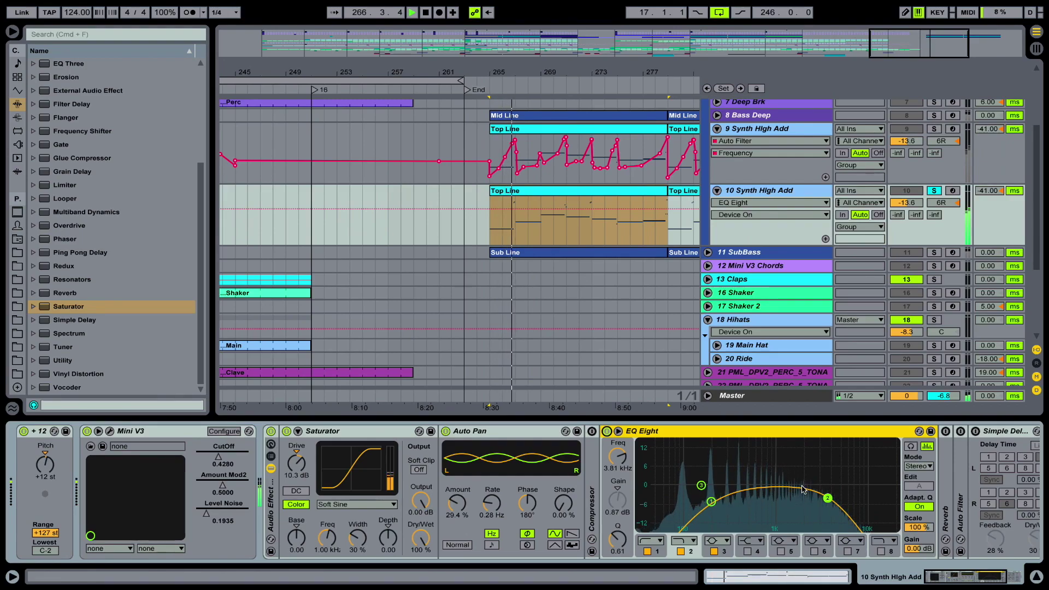
left_click(647, 551)
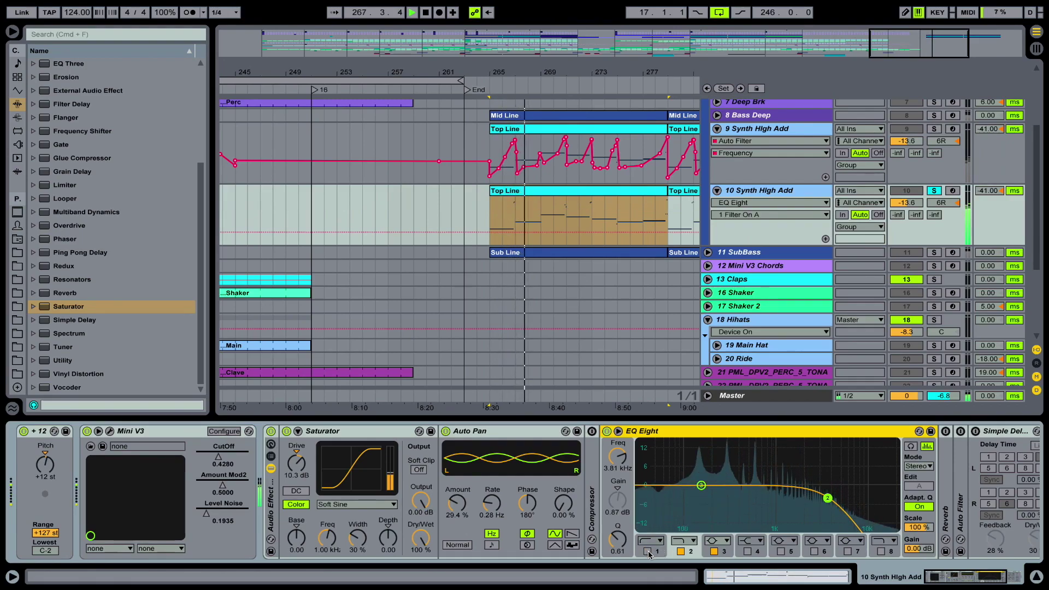
left_click(680, 551)
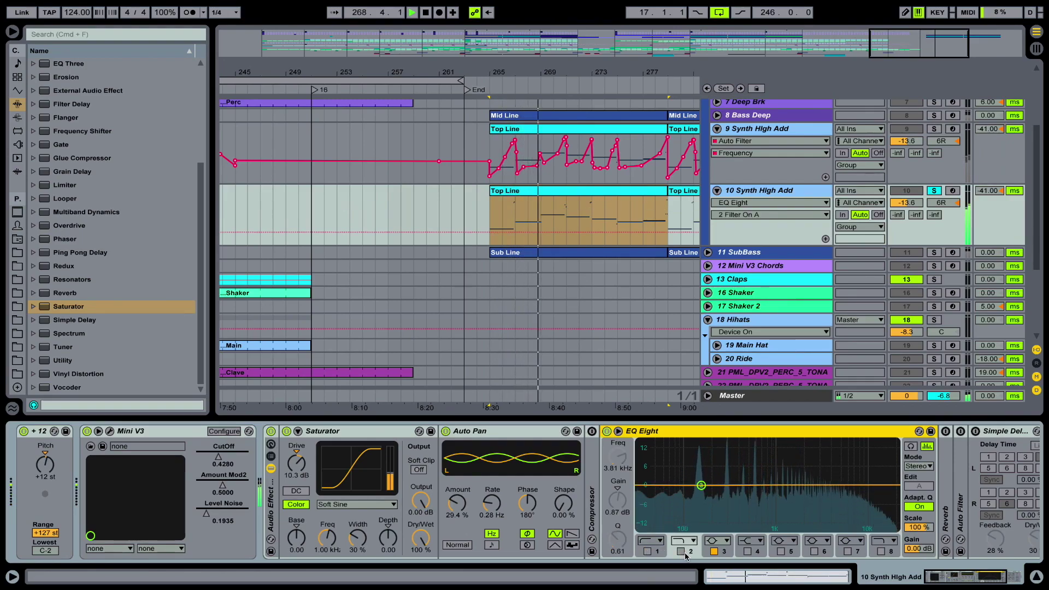
left_click(680, 551)
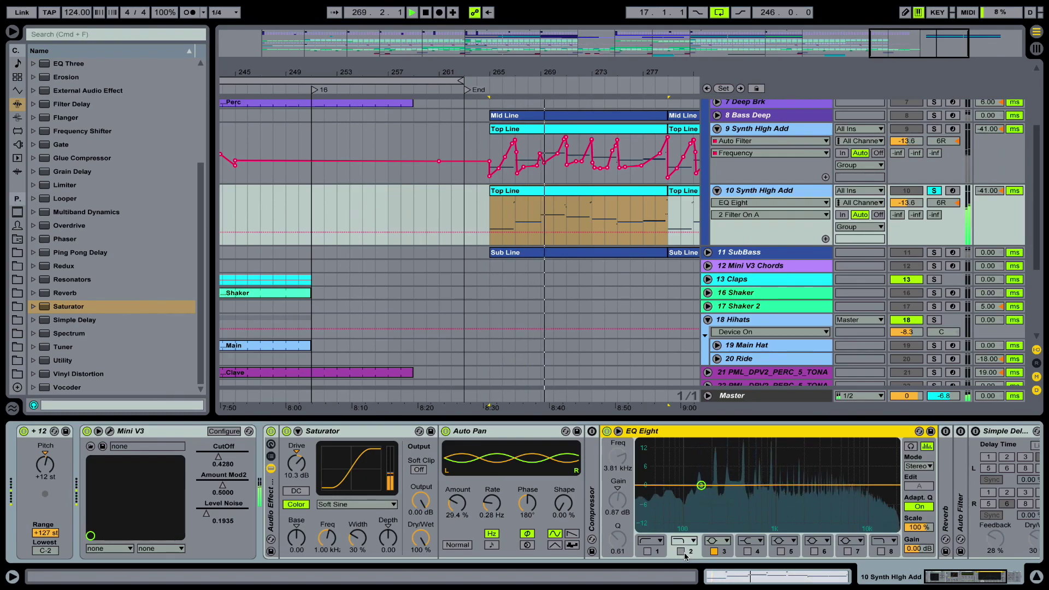
left_click(648, 551)
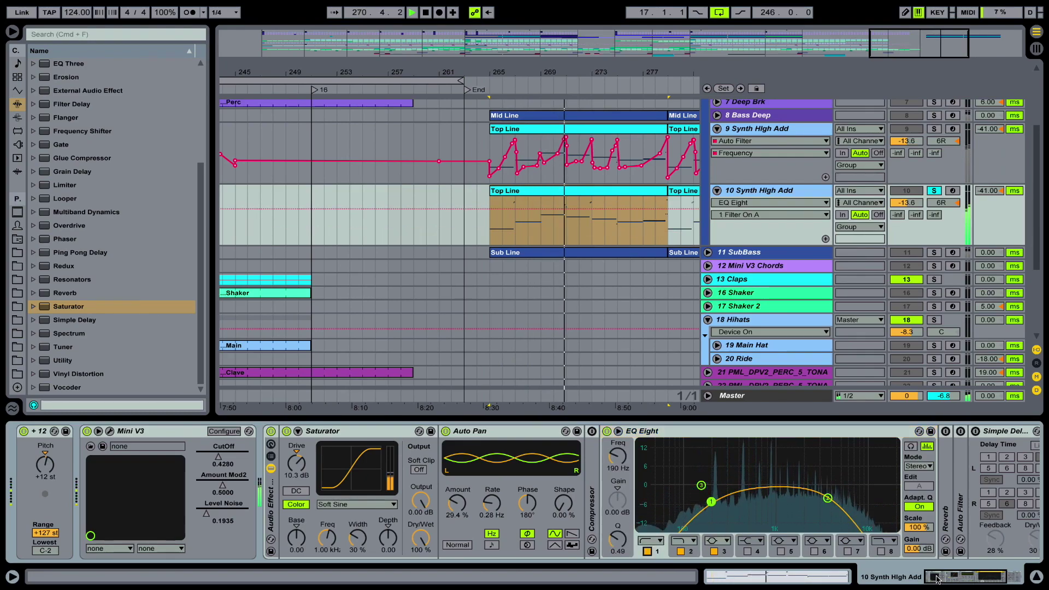
left_click_drag(936, 578, 953, 578)
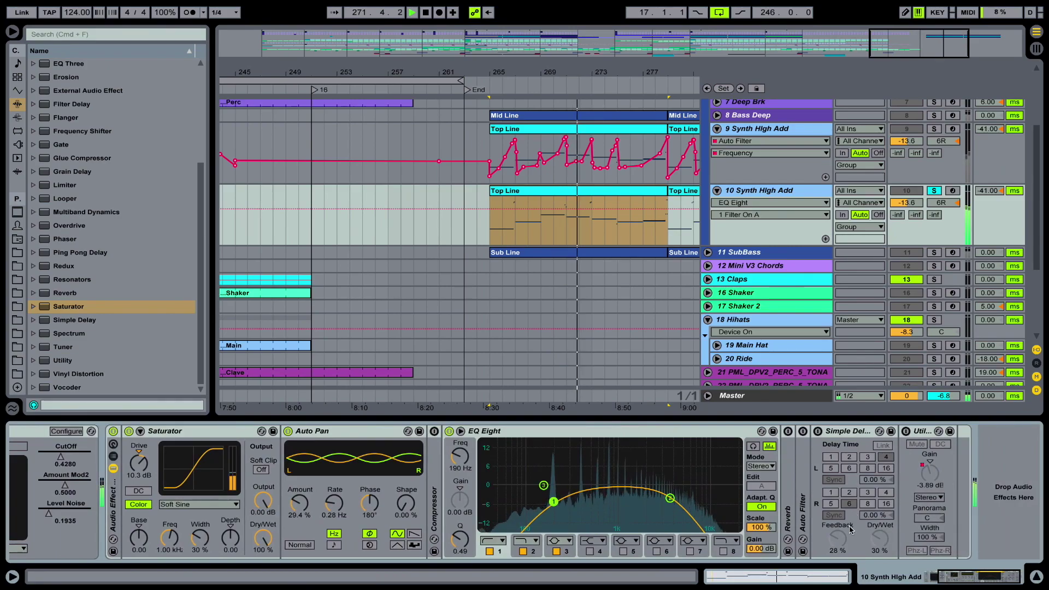
key("space")
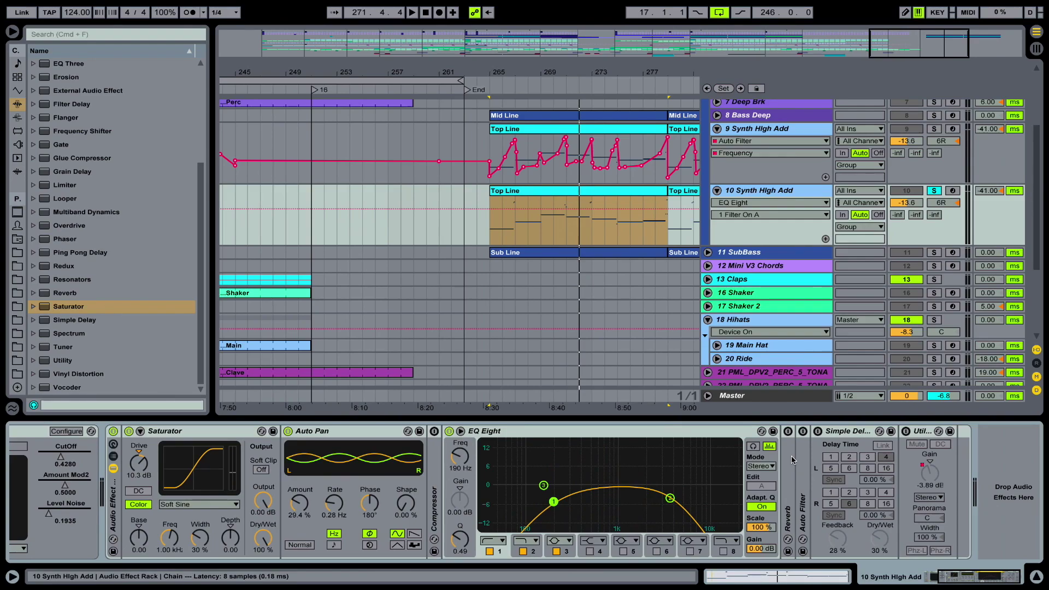
- Re-enable the Reverb (20% dry/wet, 891 ms decay), comparing it bypassed and active during playback
double_click(791, 460)
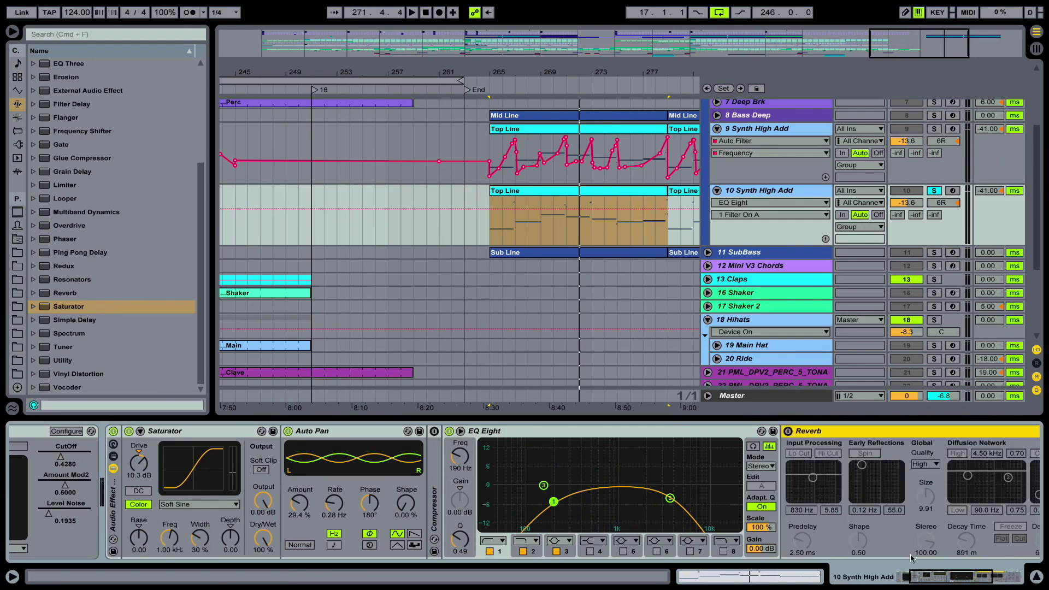
left_click(946, 582)
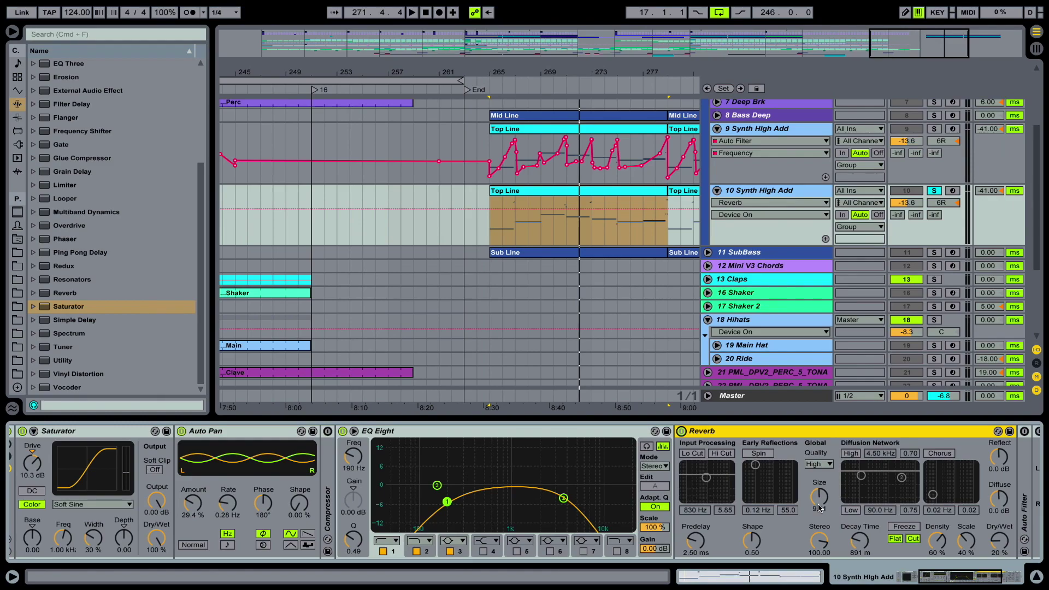
key("space")
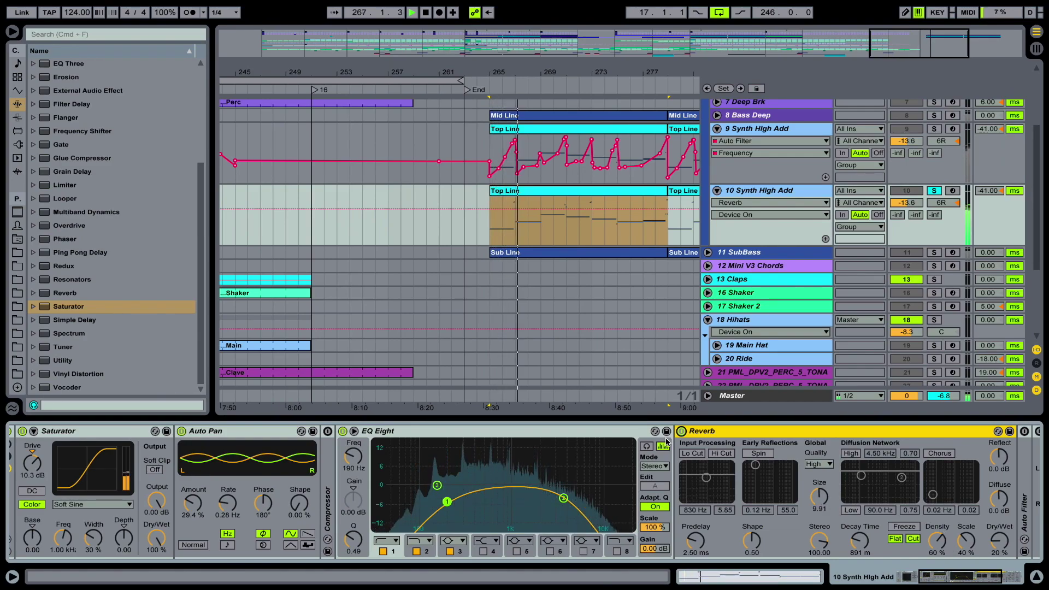
left_click(681, 431)
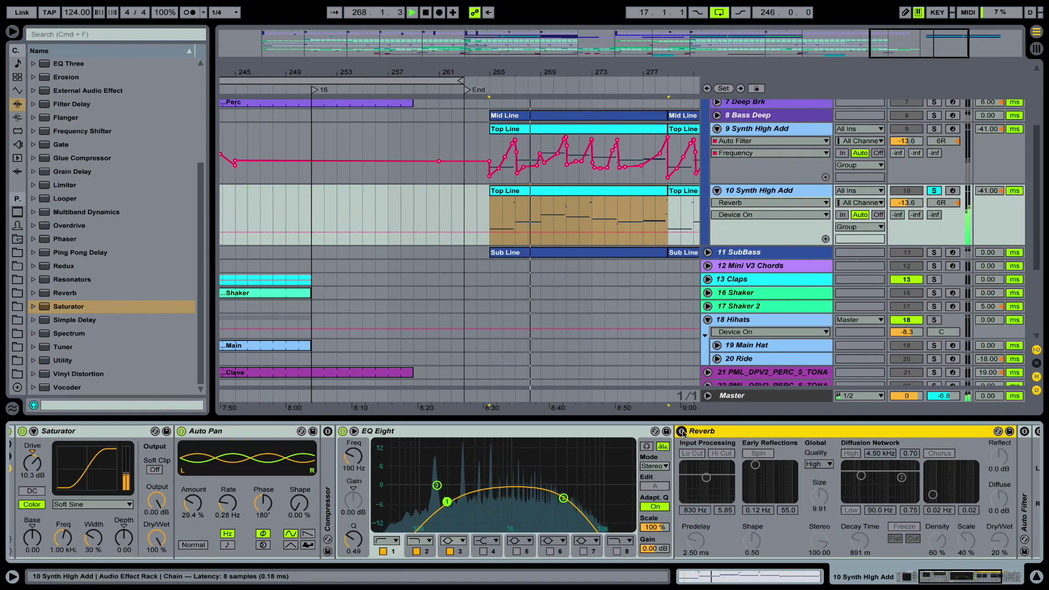
left_click(681, 431)
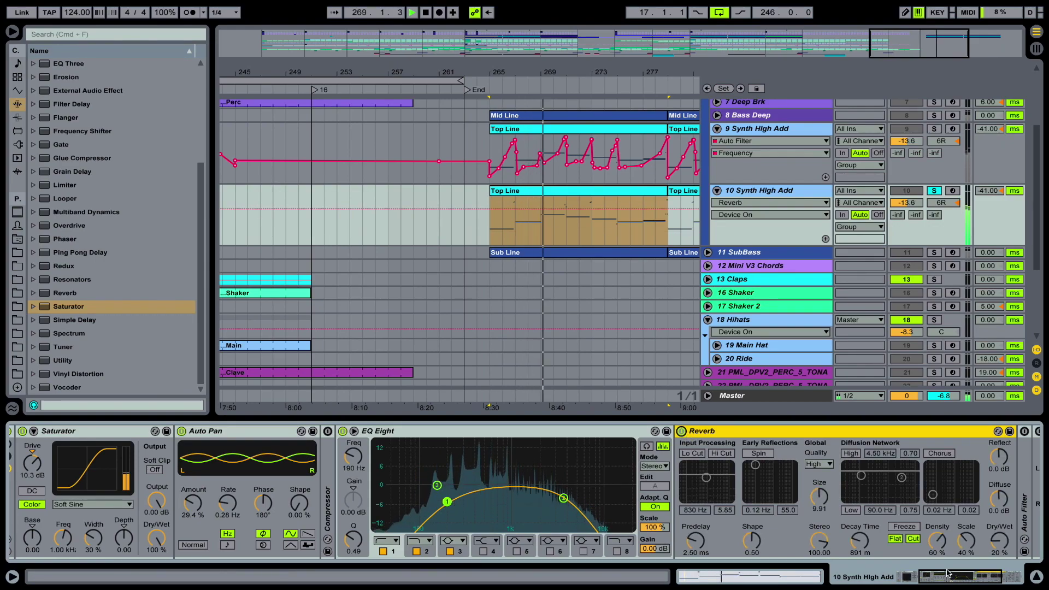
left_click_drag(947, 573, 967, 574)
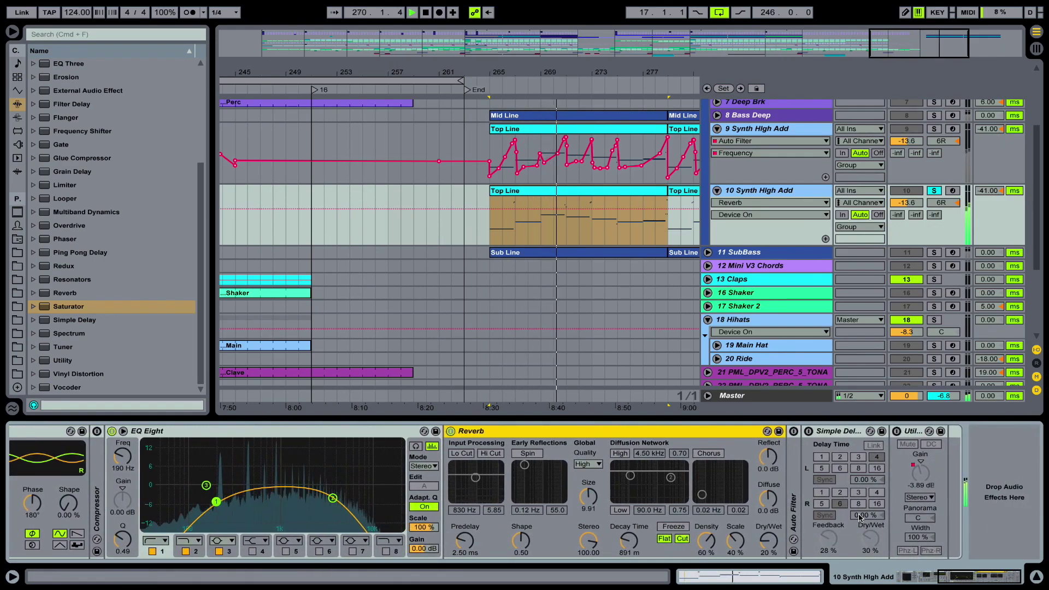
- Enable Simple Delay (30% dry/wet, 28% feedback) and play the lead to hear the echoes
left_click(808, 433)
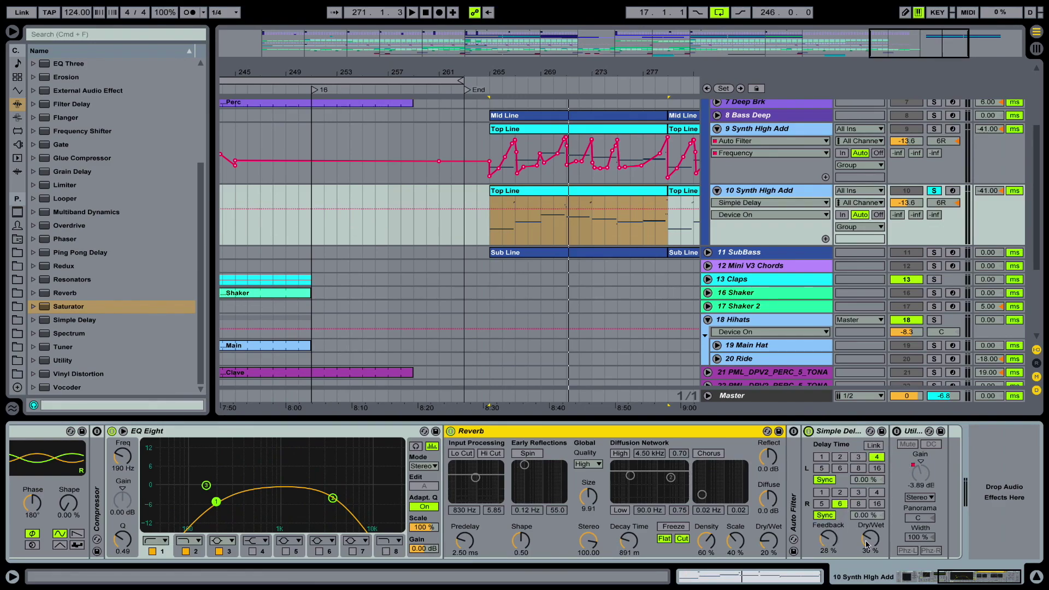
key("space")
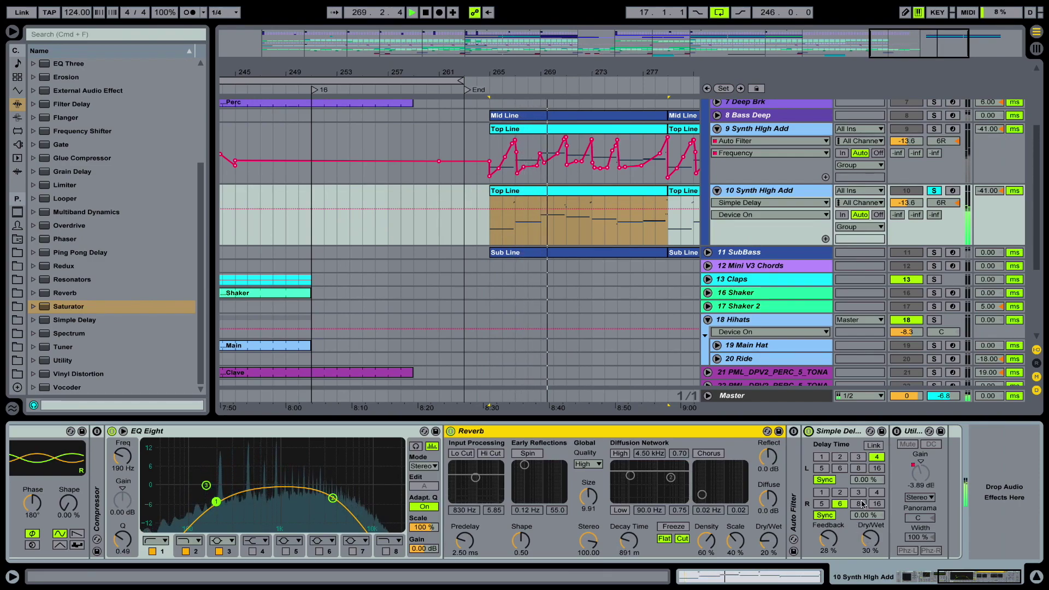
key("space")
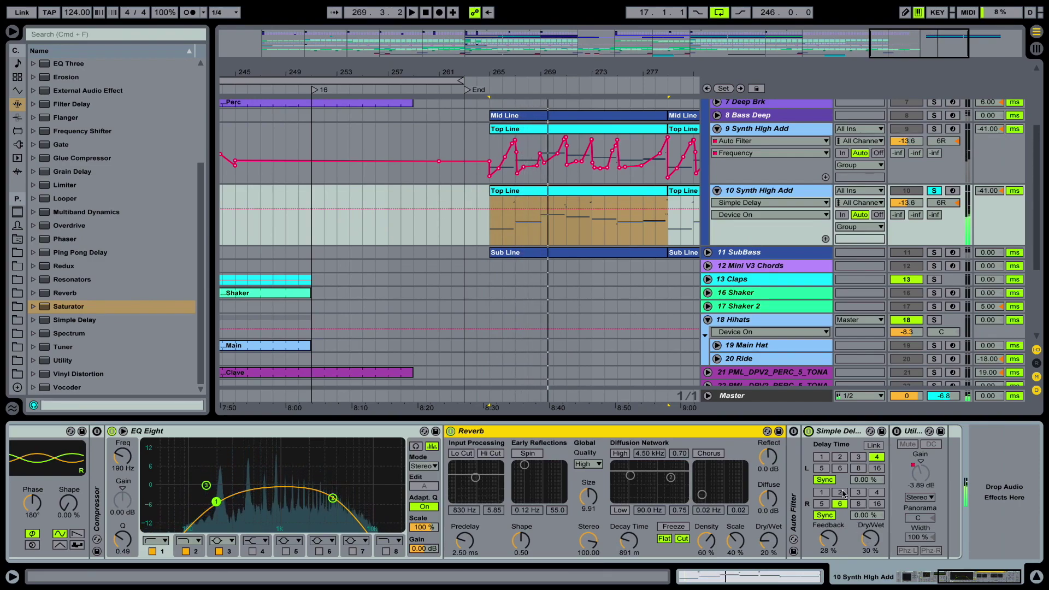
- Activate the Auto Filter and show track 10's filter frequency automation around bars 261–274
double_click(796, 458)
left_click(964, 577)
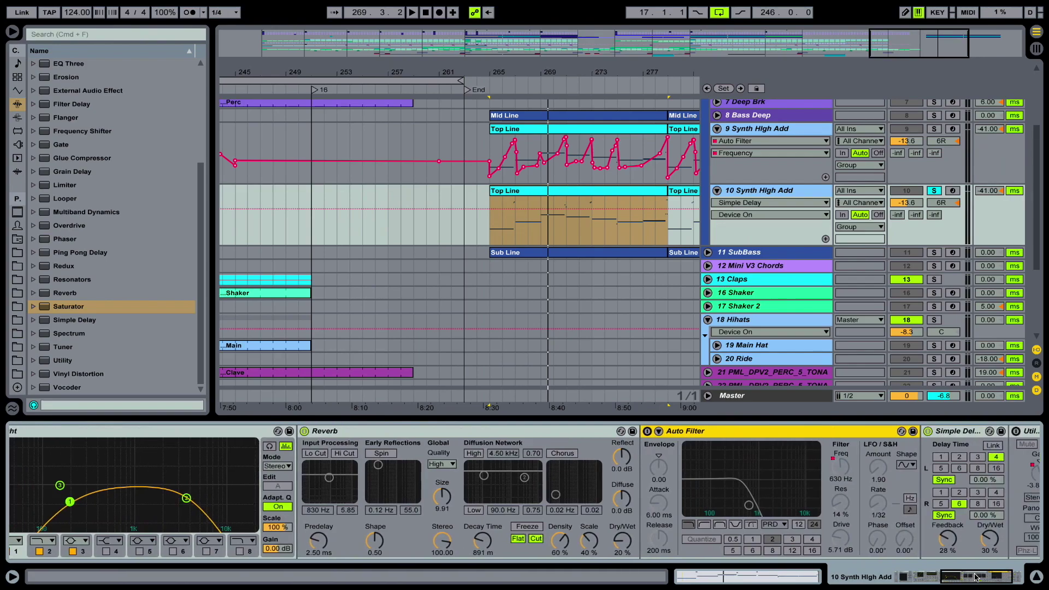
left_click(637, 431)
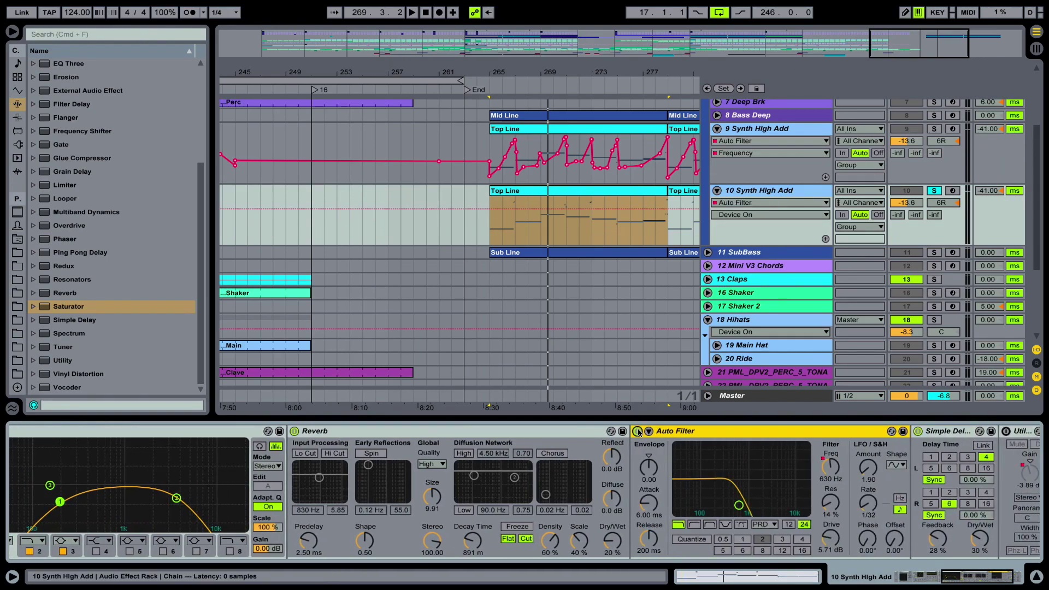
left_click(829, 465)
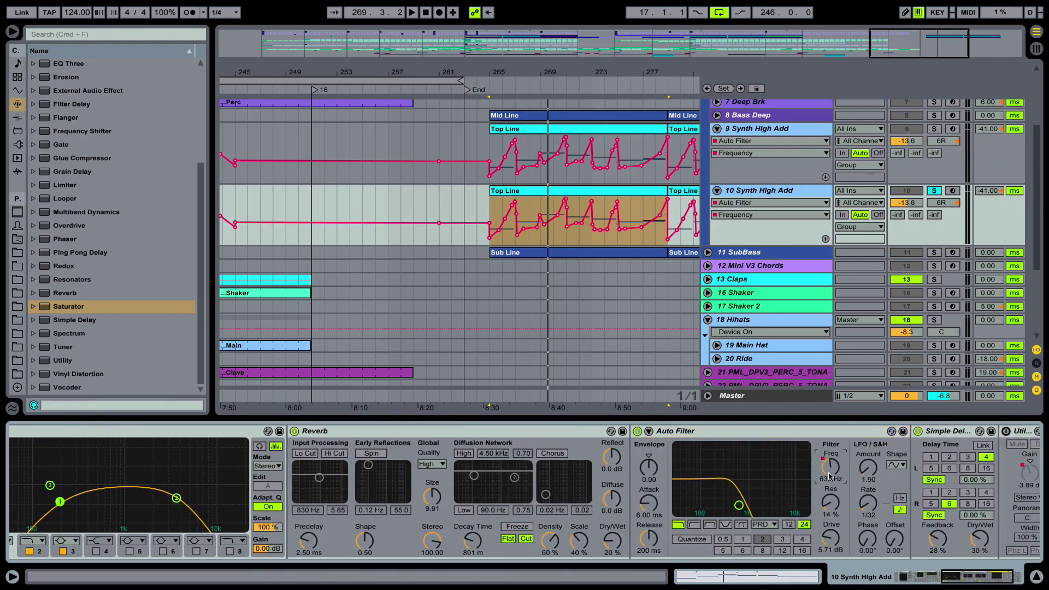
key("plus")
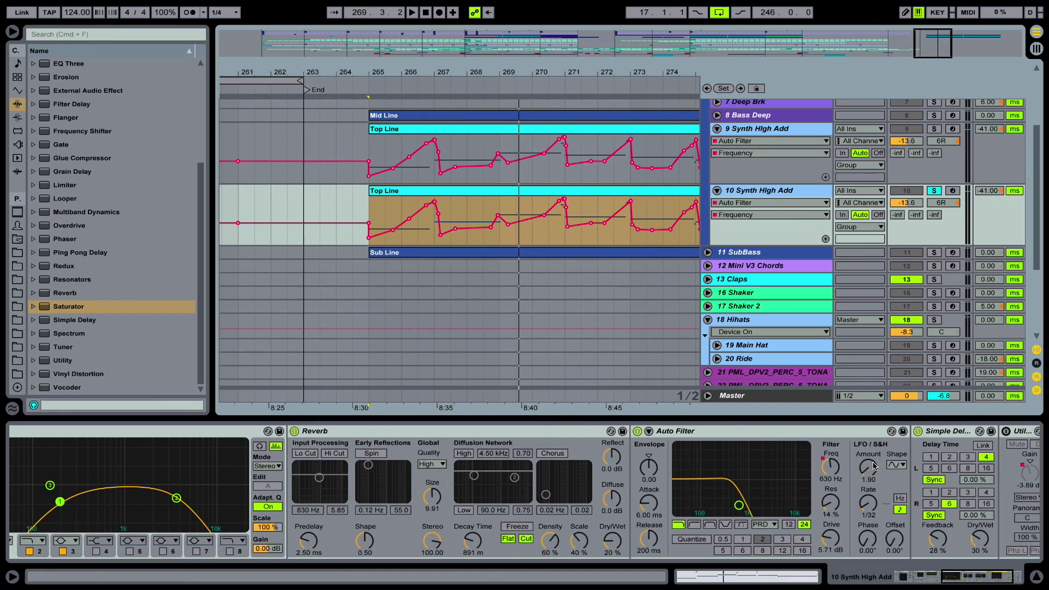
- Raise the filter cutoff to 8.04 kHz, audition it, and lower the LFO amount to 1.90
left_click(883, 505)
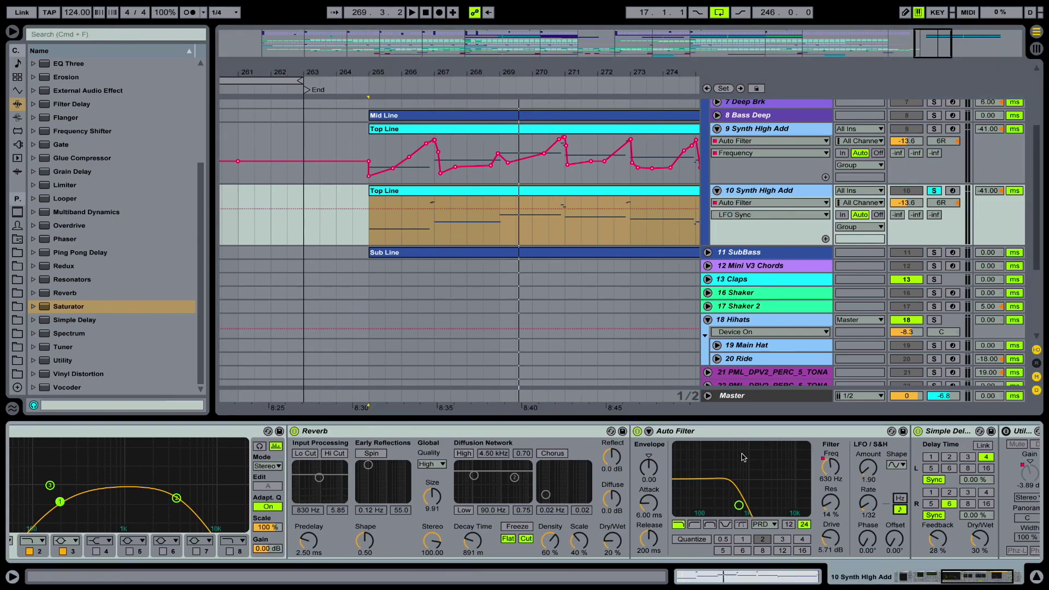
left_click_drag(740, 505, 789, 507)
key("space")
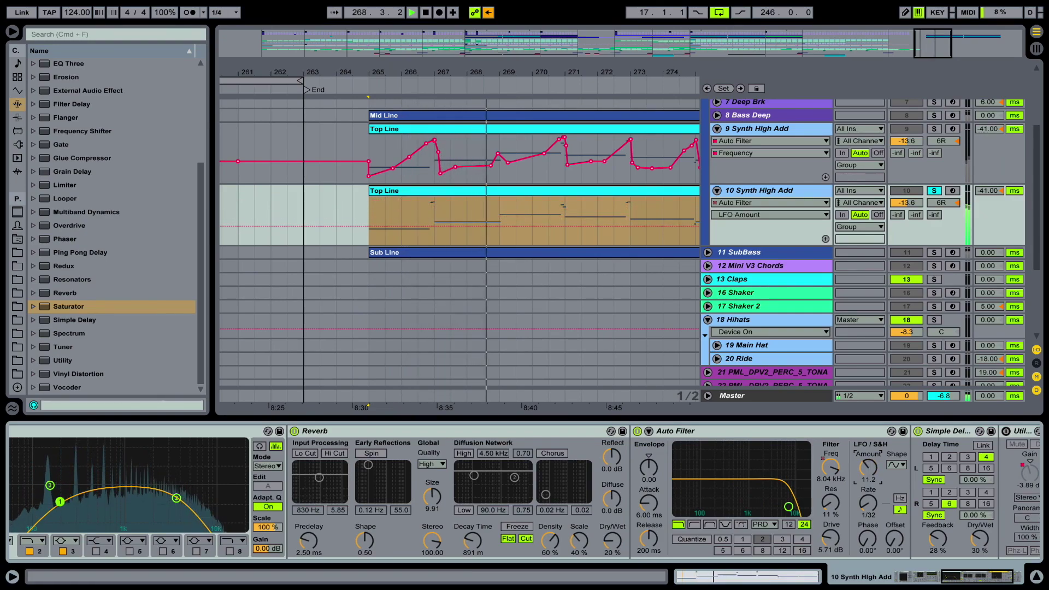
key("space")
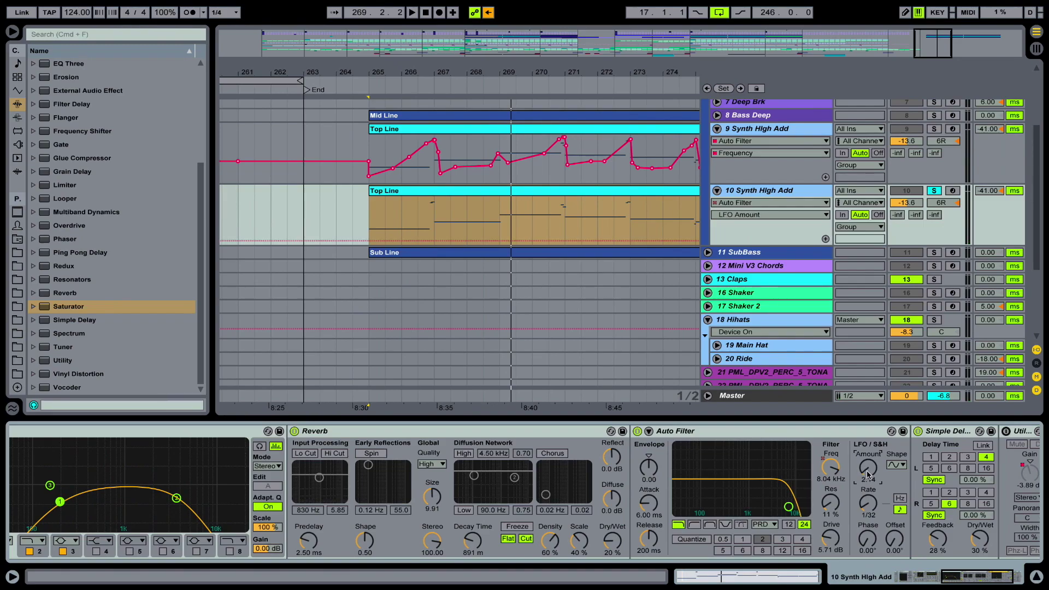
left_click_drag(868, 474, 877, 480)
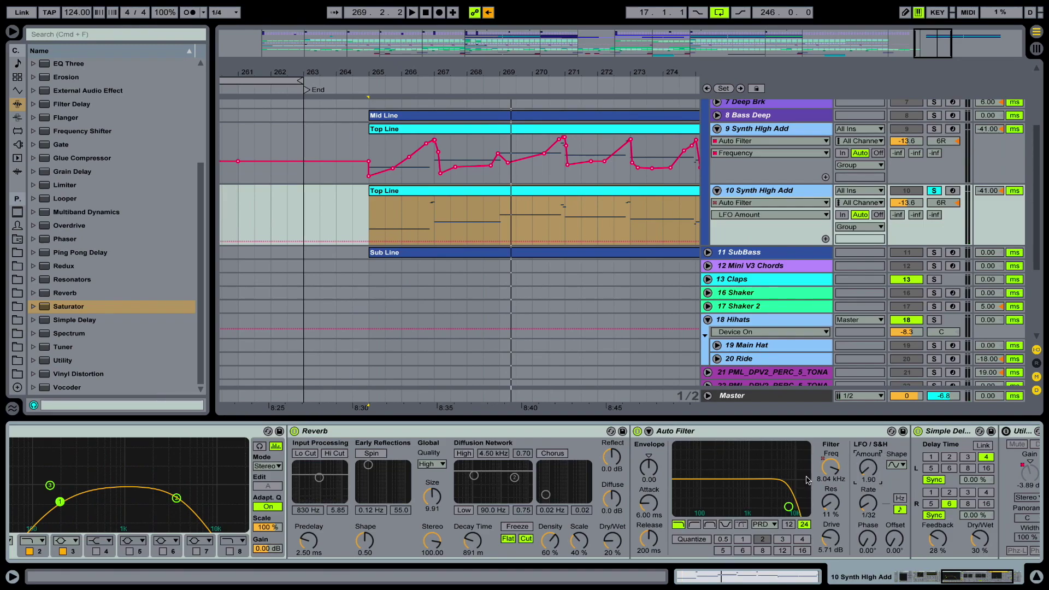
left_click(772, 526)
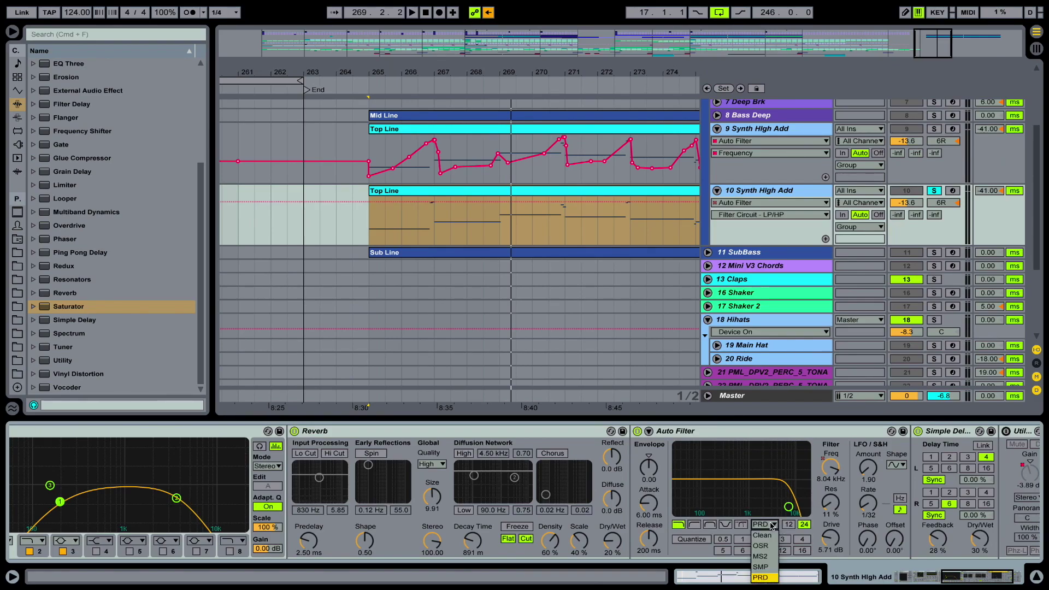
left_click(767, 578)
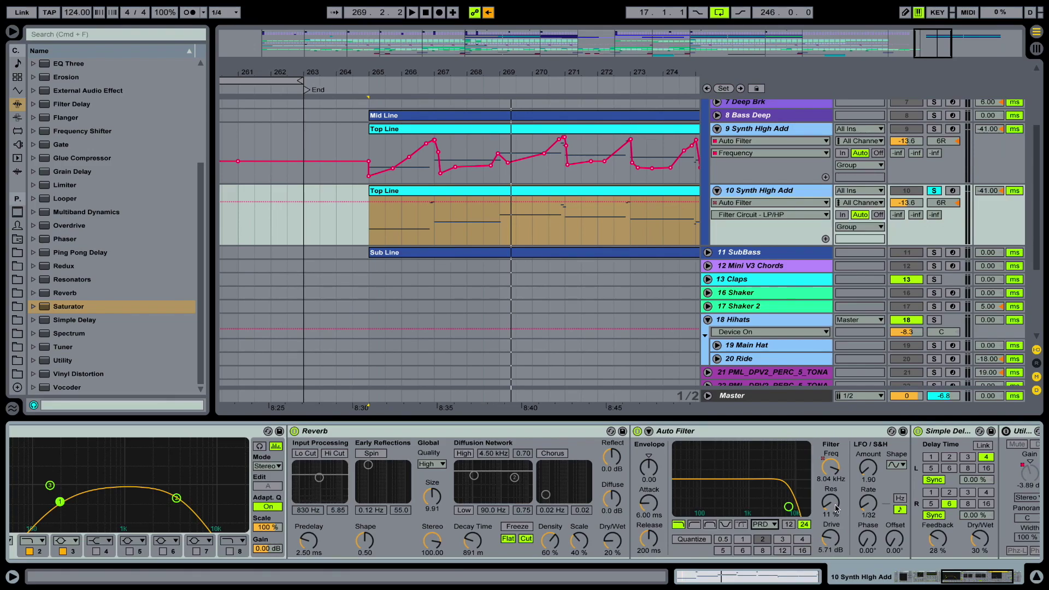
key("space")
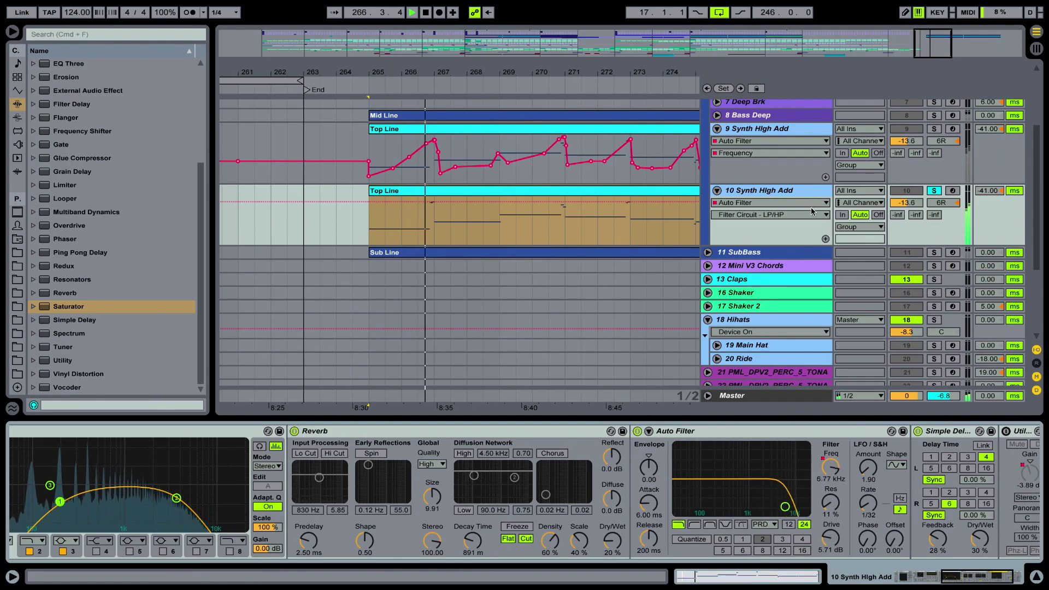
left_click_drag(584, 70, 486, 76)
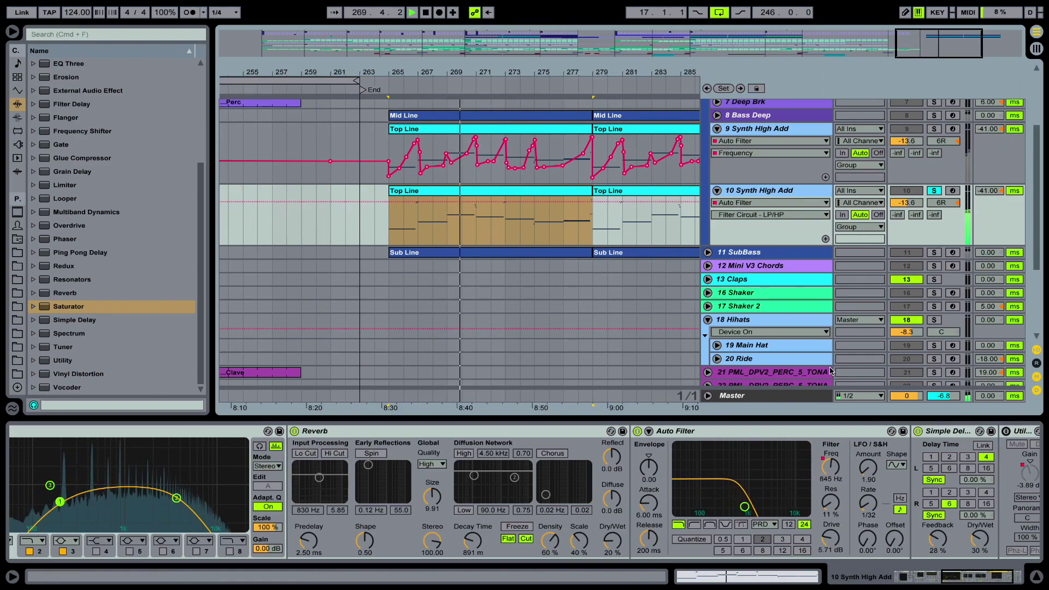
- Unfold Bass Deep, remove its extra automation lanes, and show its Auto Filter Frequency lane
left_click(716, 116)
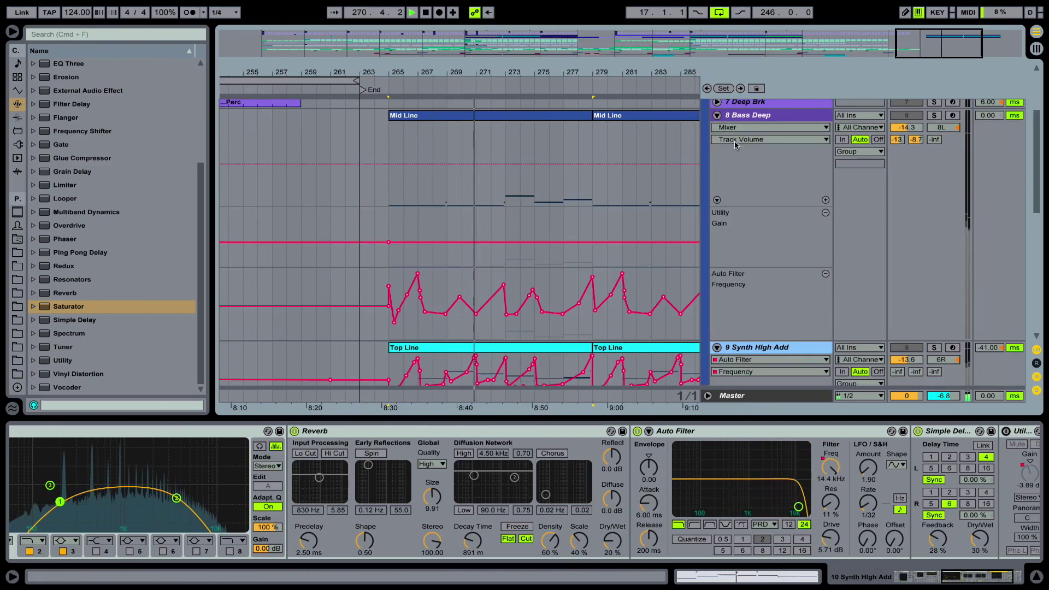
left_click(825, 273)
left_click(825, 213)
left_click(765, 127)
left_click(734, 169)
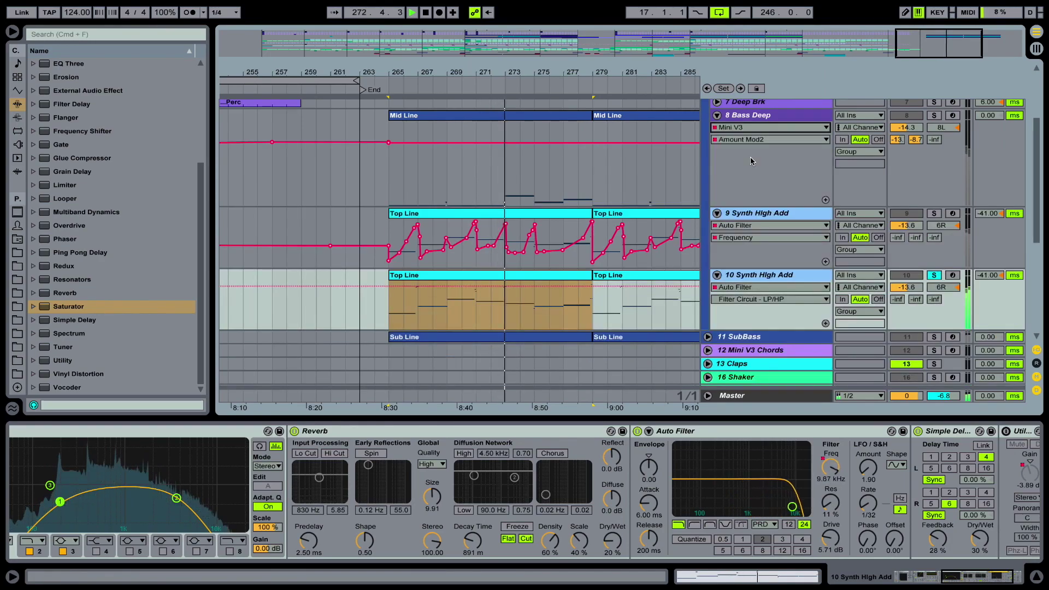
left_click(742, 129)
left_click(738, 236)
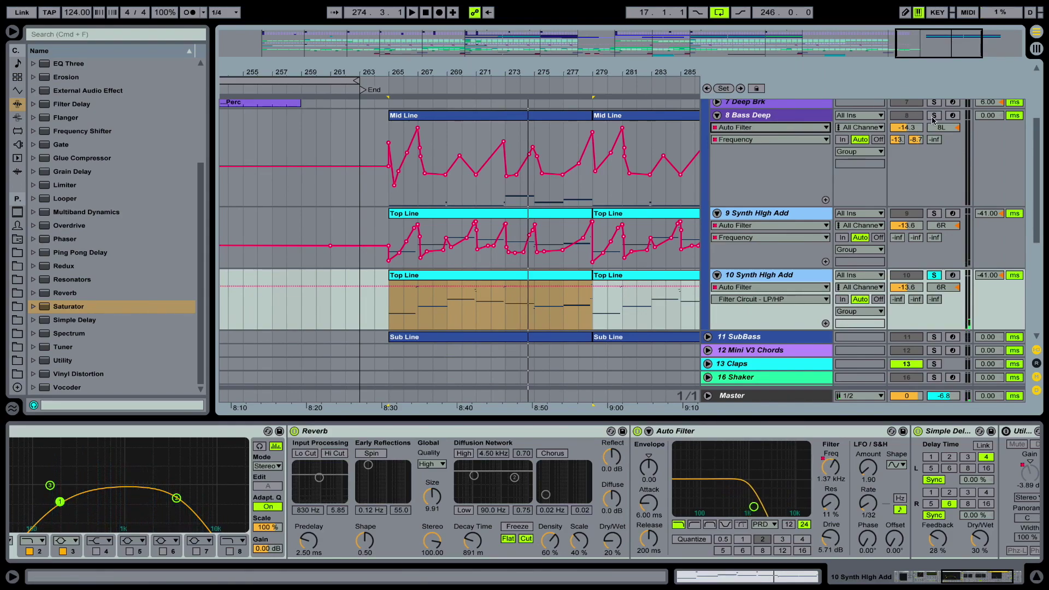
- Restart playback and solo the Bass Deep track alongside the lead
key("space")
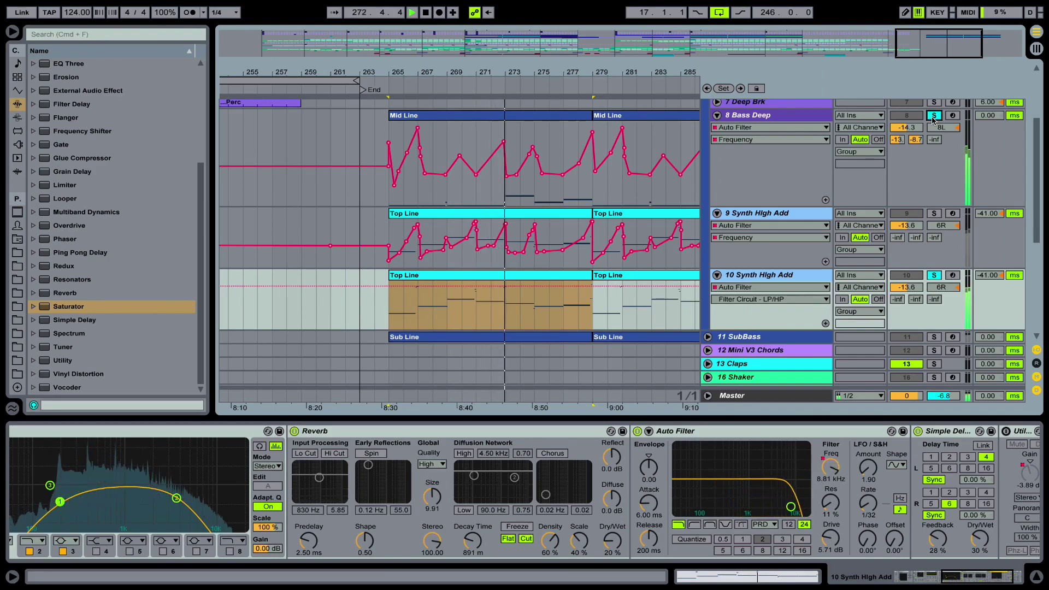
left_click(933, 118)
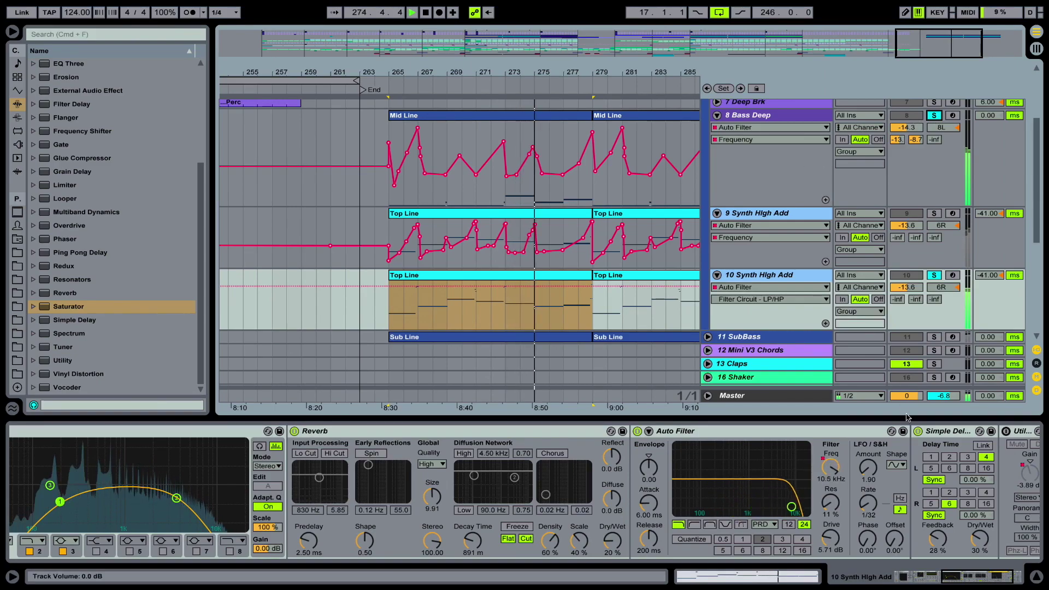
left_click(953, 586)
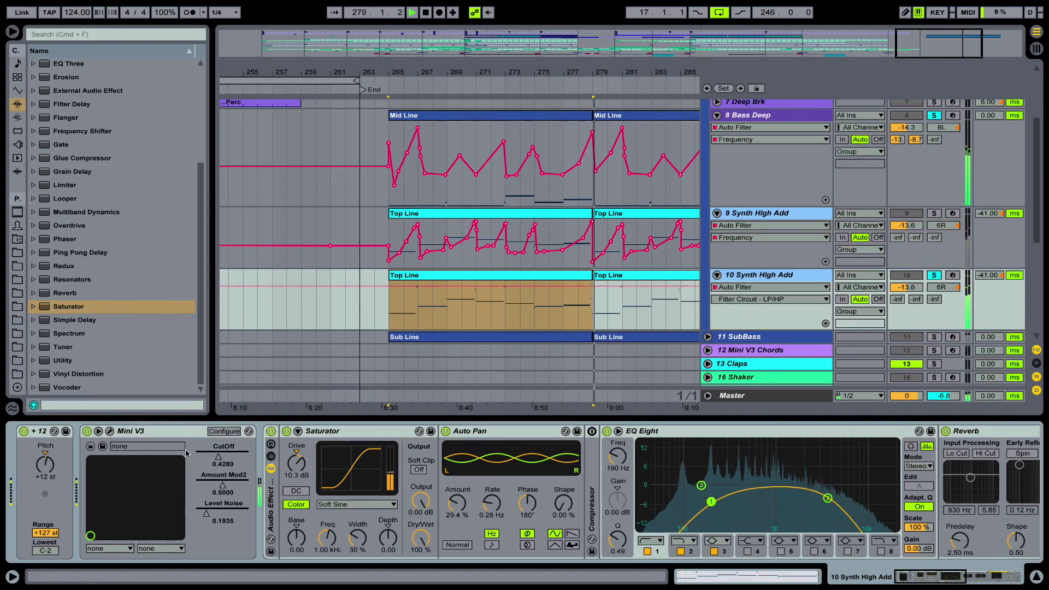
- Stop playback at bar 279 and browse Melodic Techno presets to swap the Mini V3 sound
key("space")
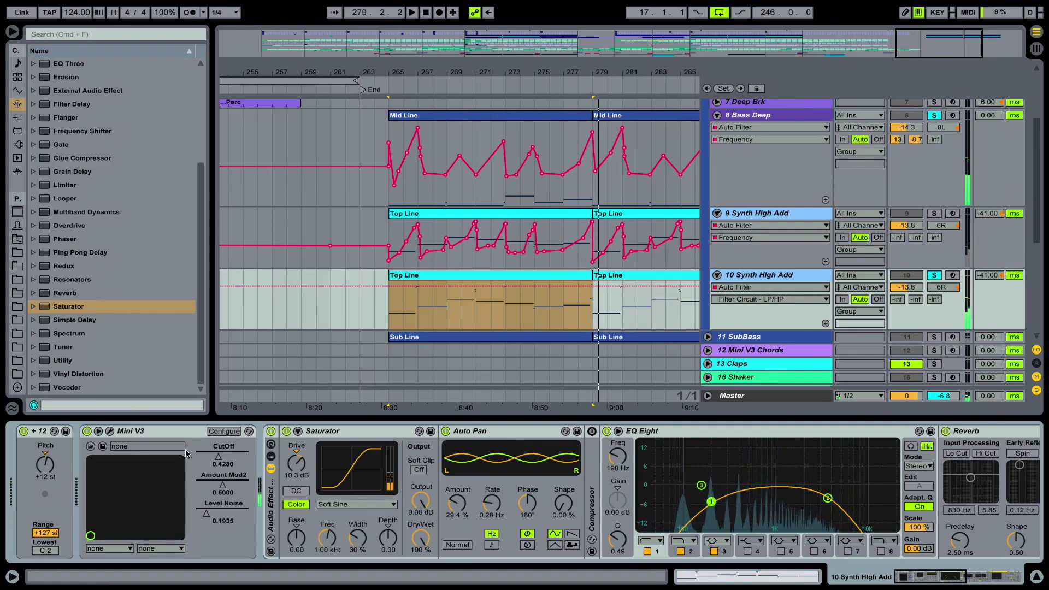
left_click(110, 432)
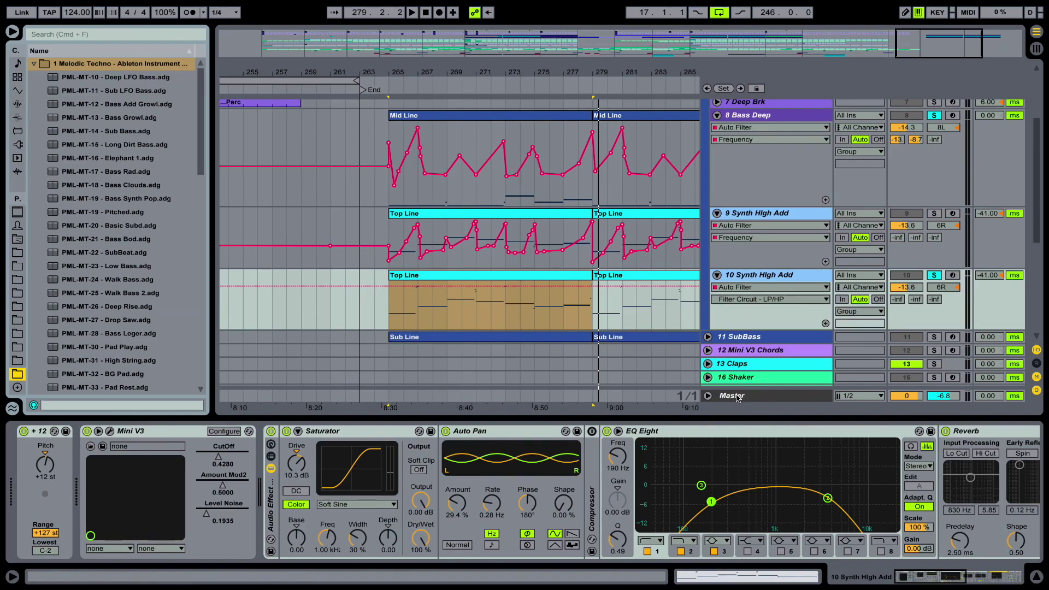
left_click(110, 432)
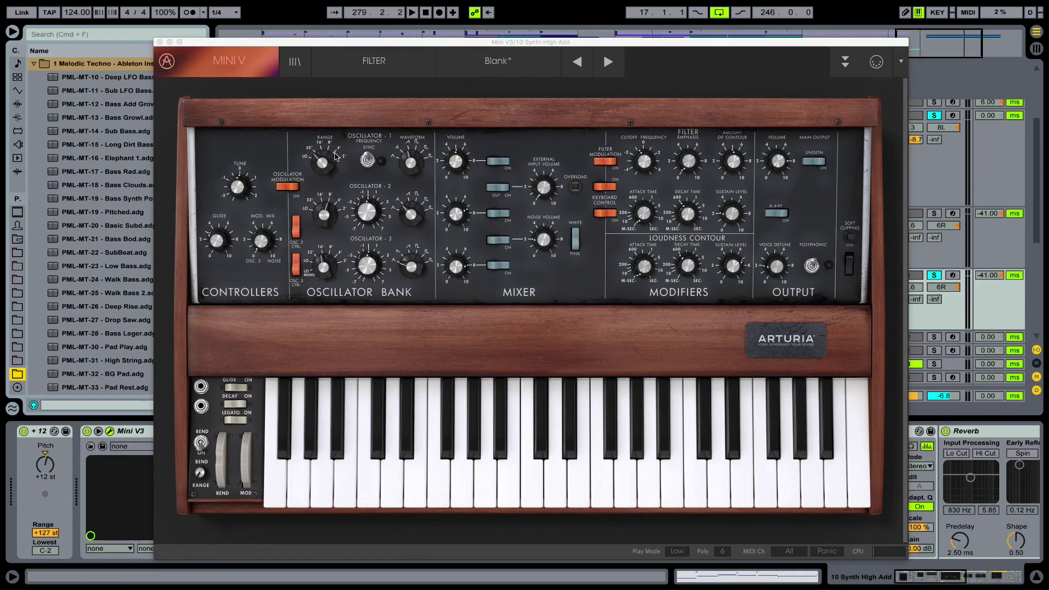
left_click(160, 42)
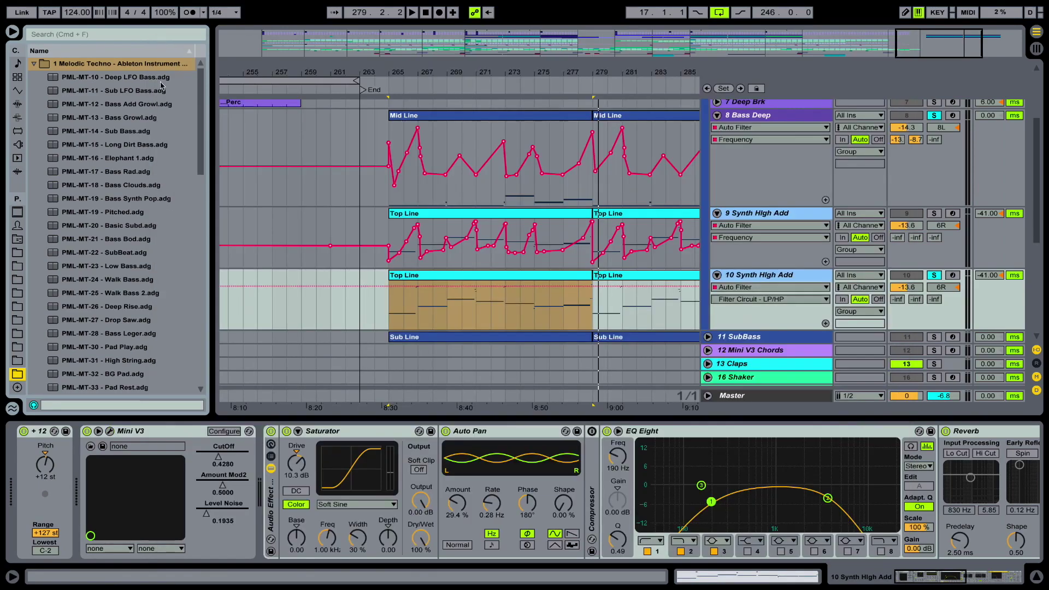